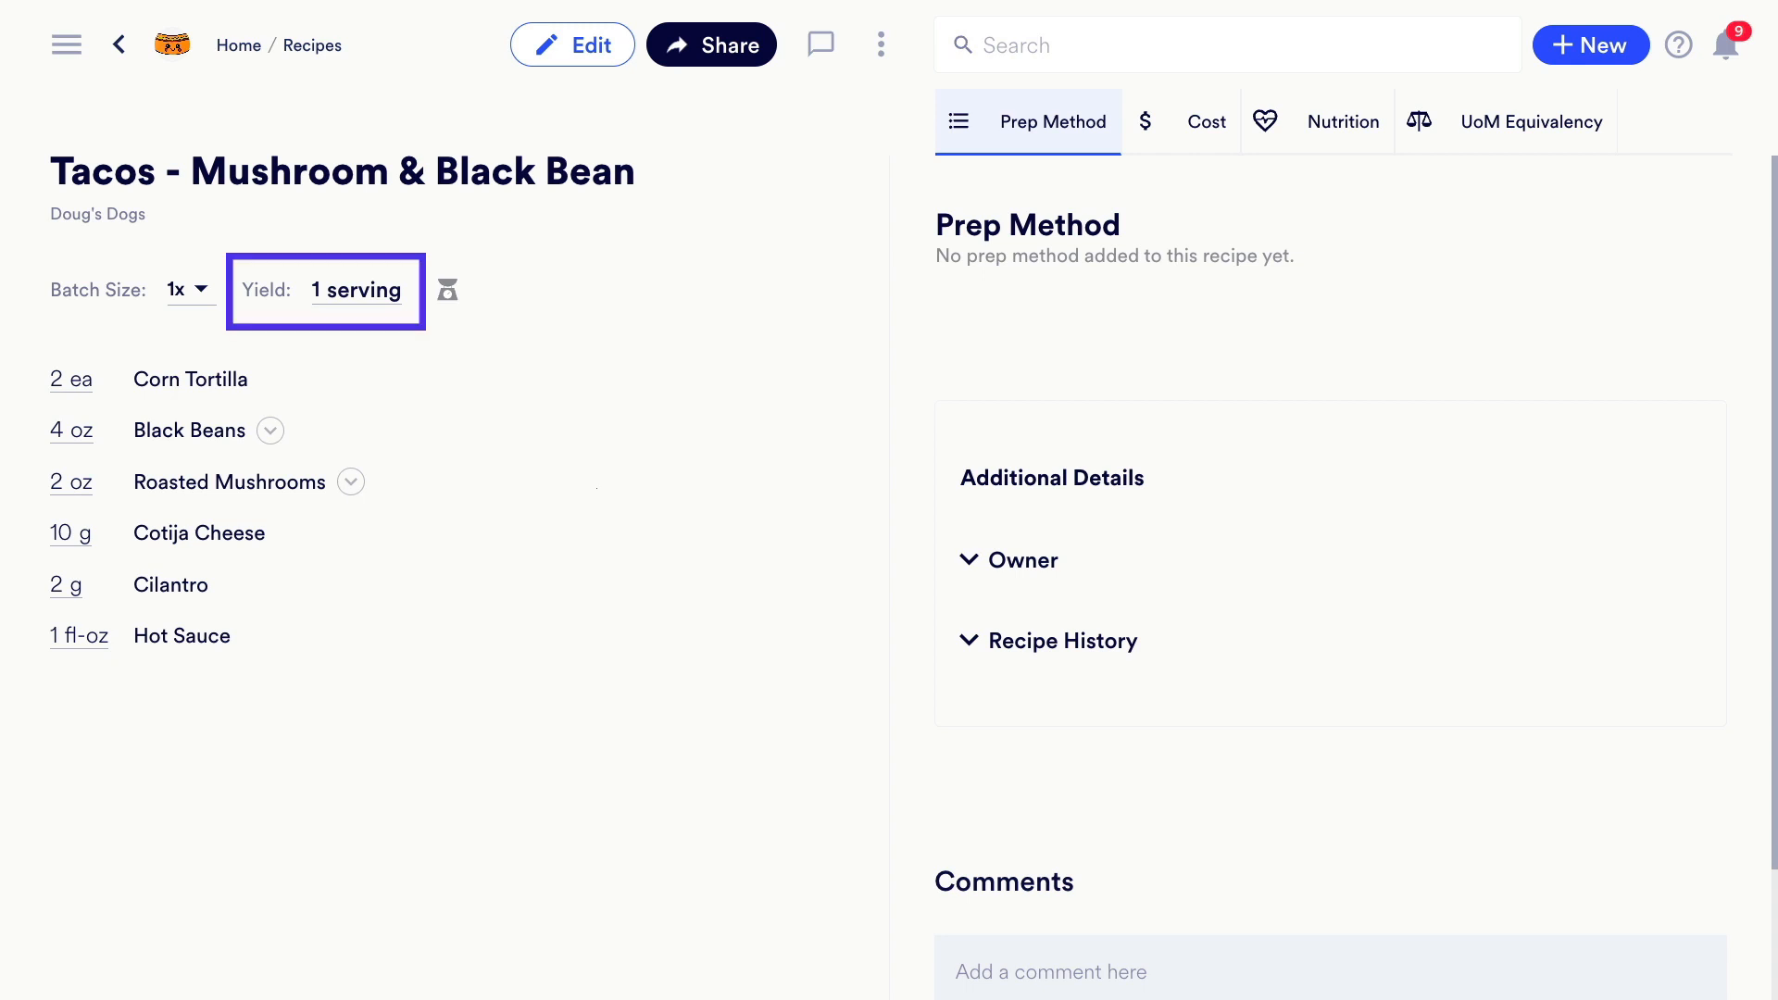
Put the recipe's cost breakdown into edit mode and open the cost details for Cotija Cheese
{"action": "left_click", "coordinate": [1202, 132]}
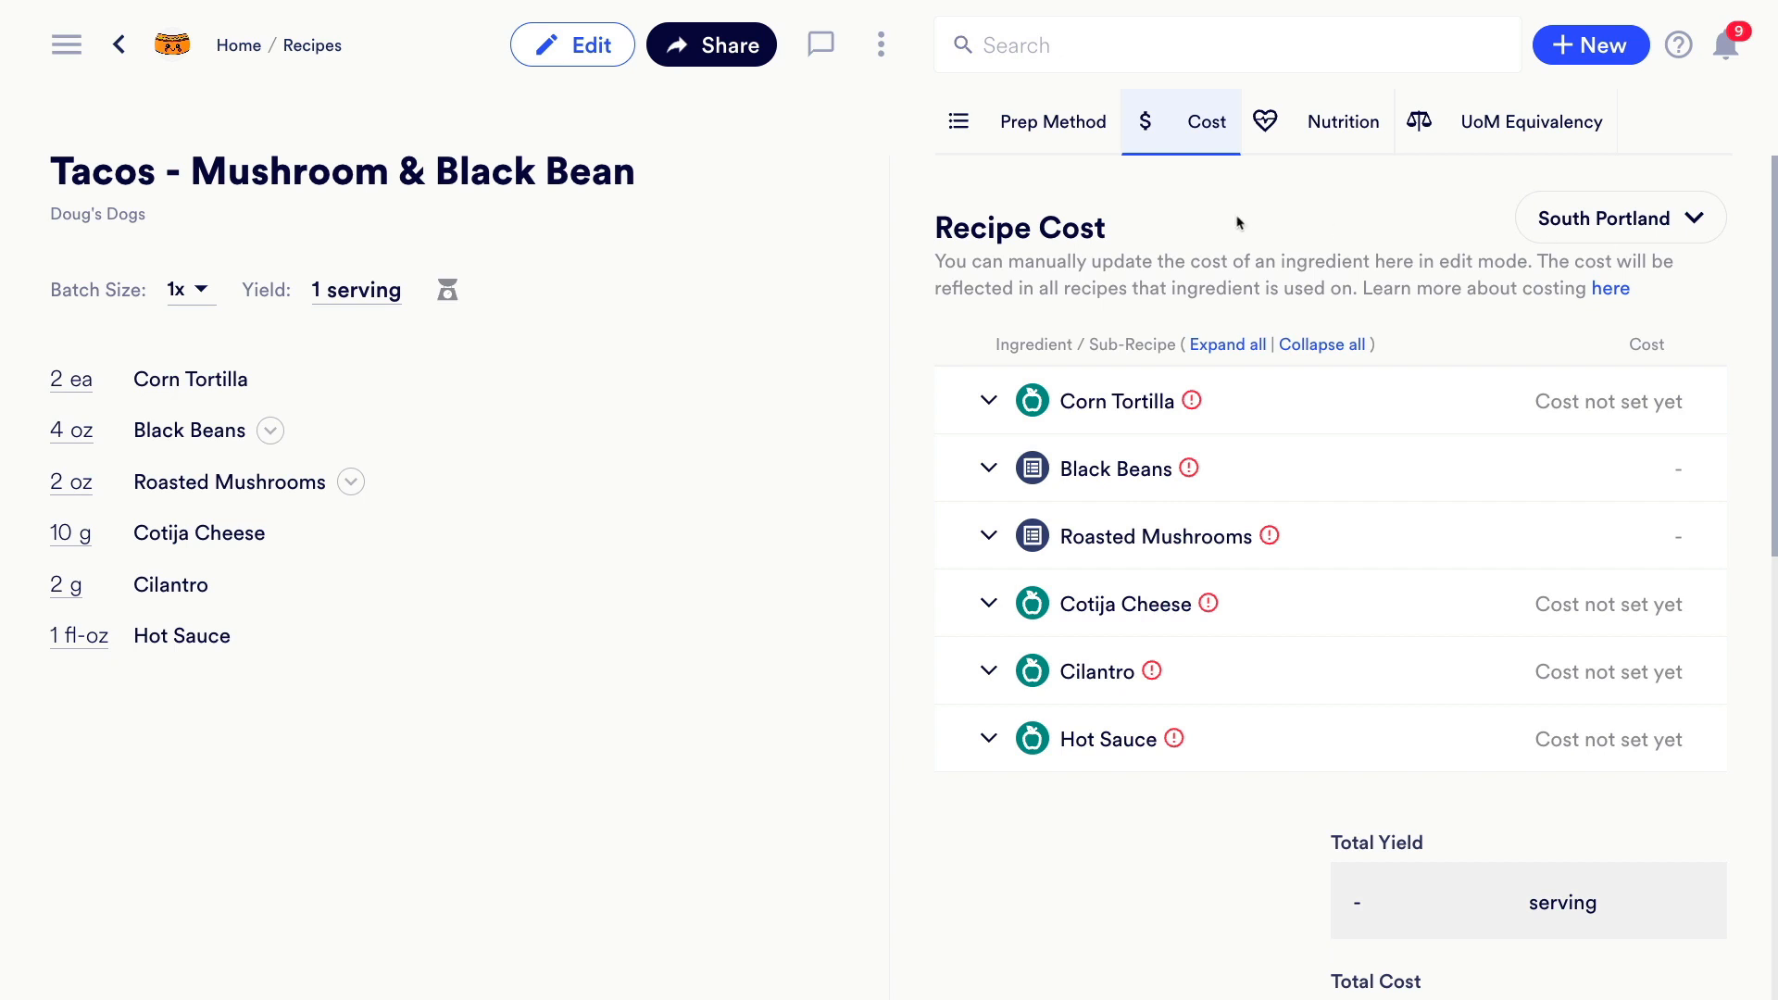
{"action": "left_click", "coordinate": [596, 55]}
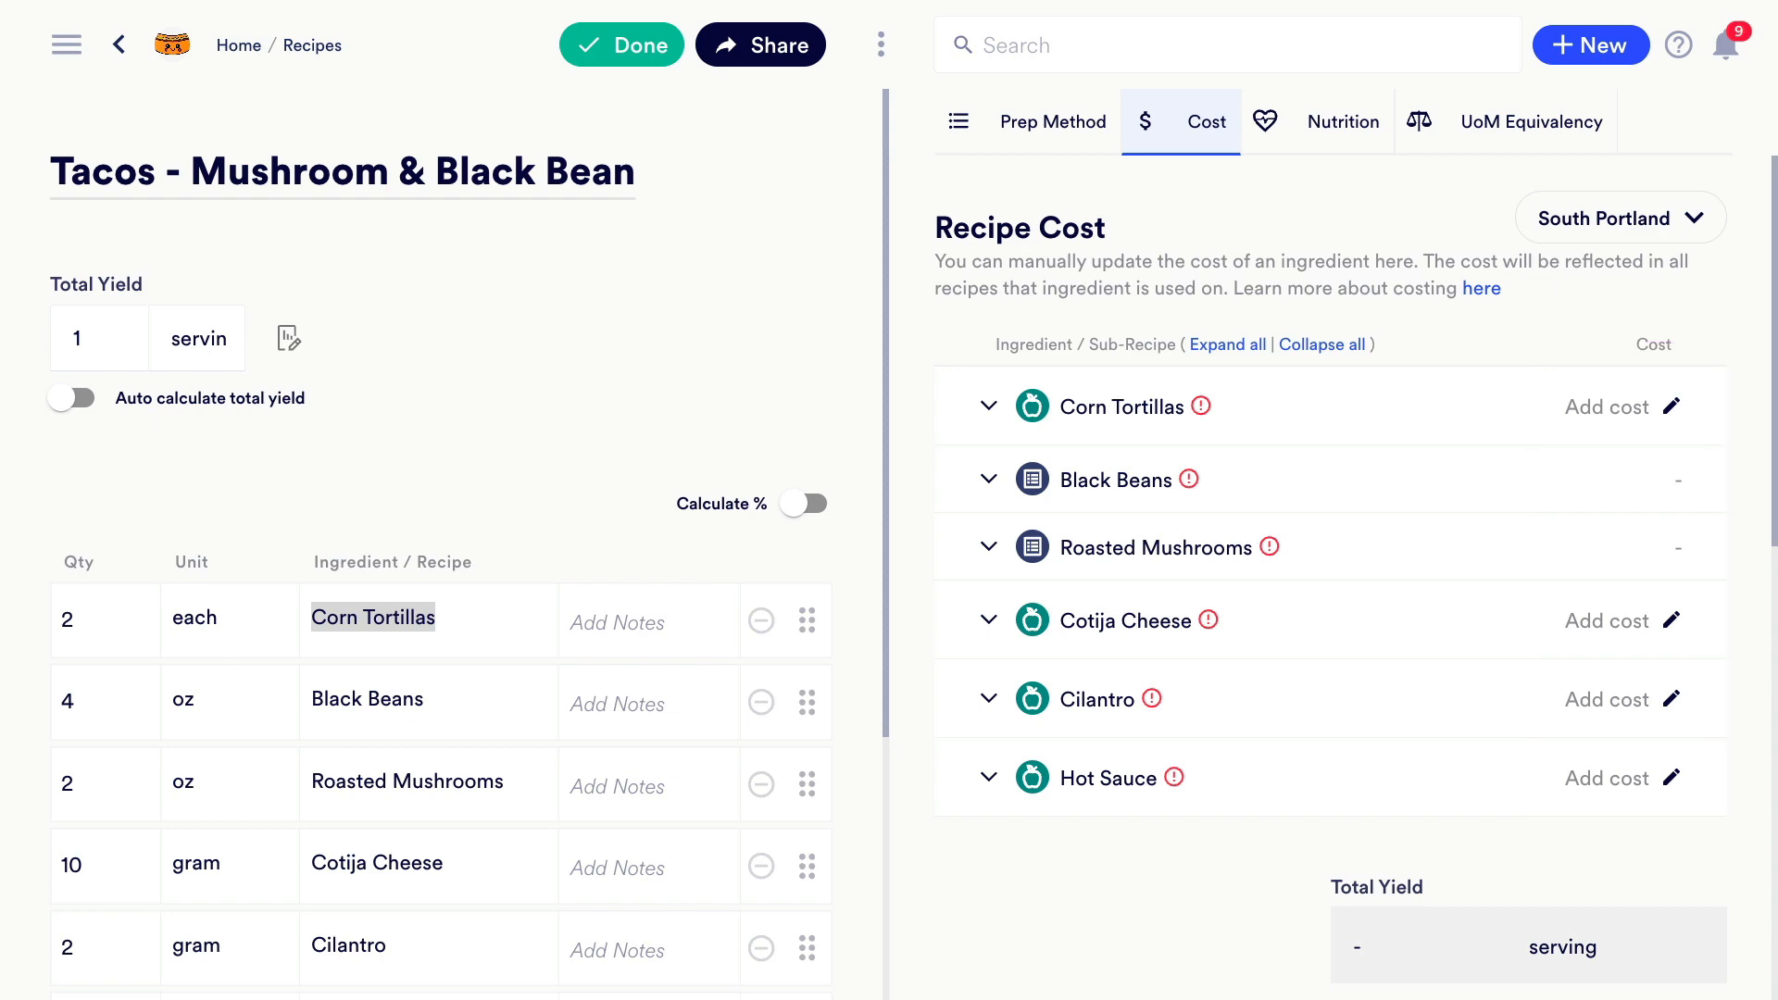
{"action": "left_click", "coordinate": [1672, 619]}
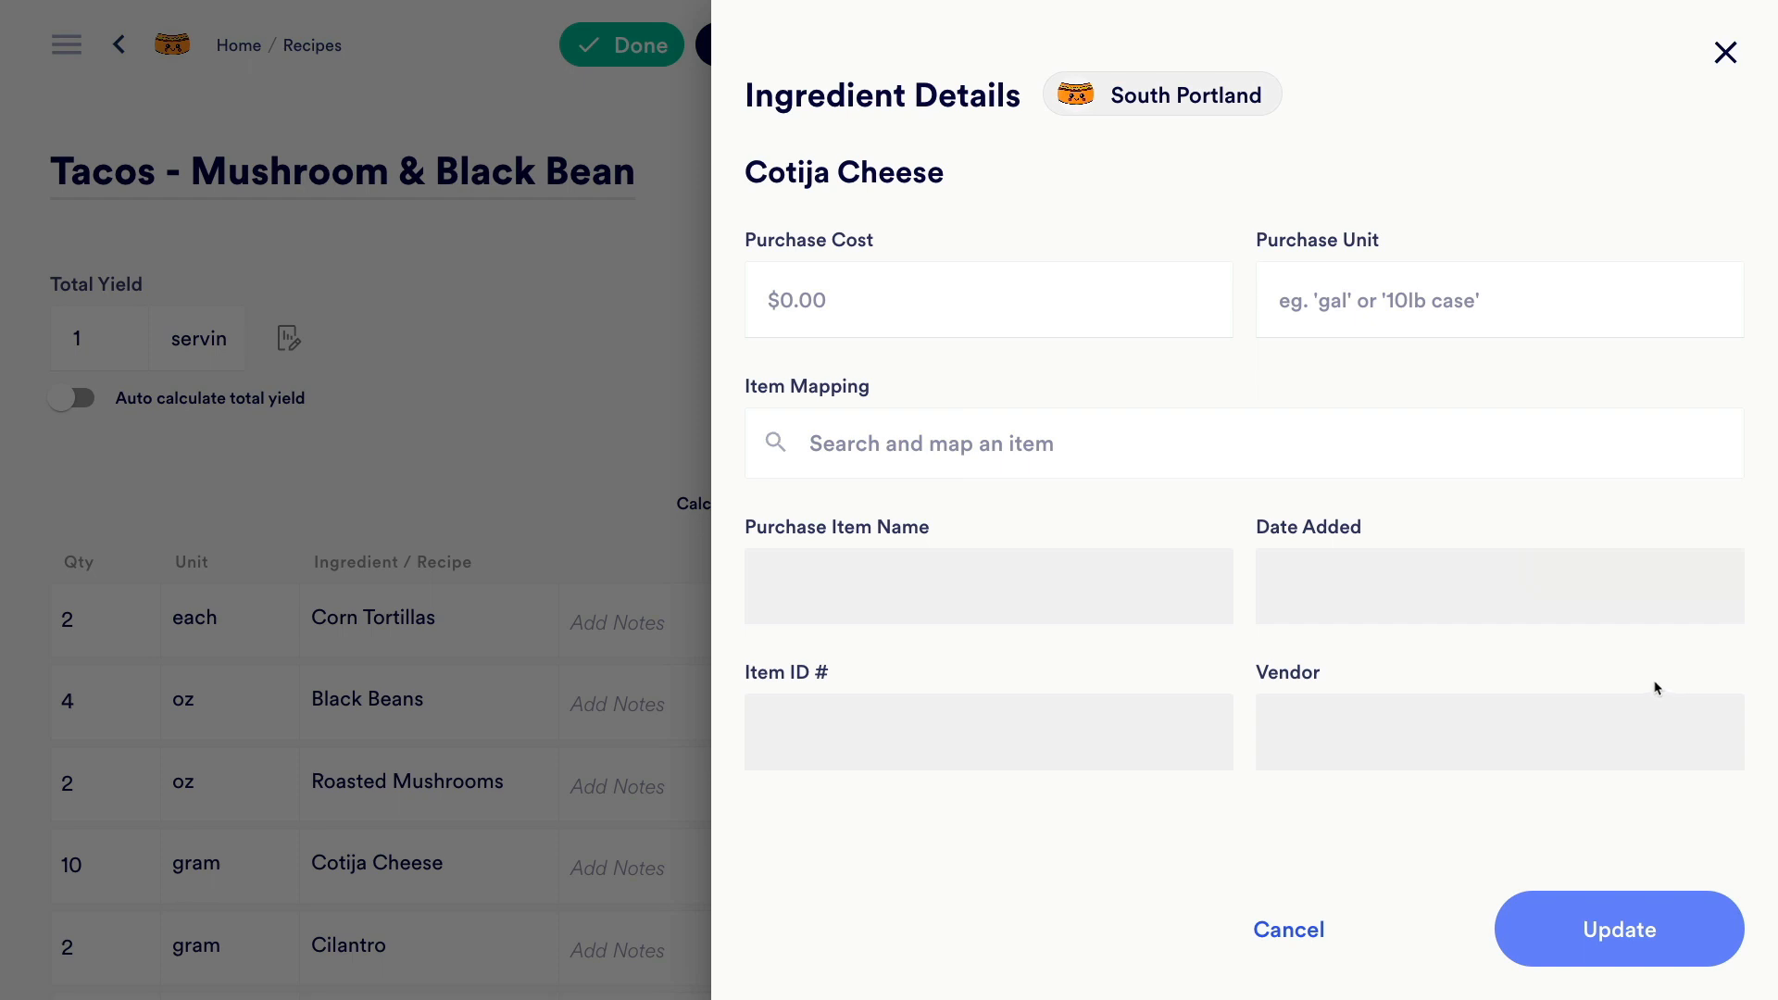
Search the existing purchase units for "6/" and "24", clearing each query
{"action": "left_click", "coordinate": [1397, 305]}
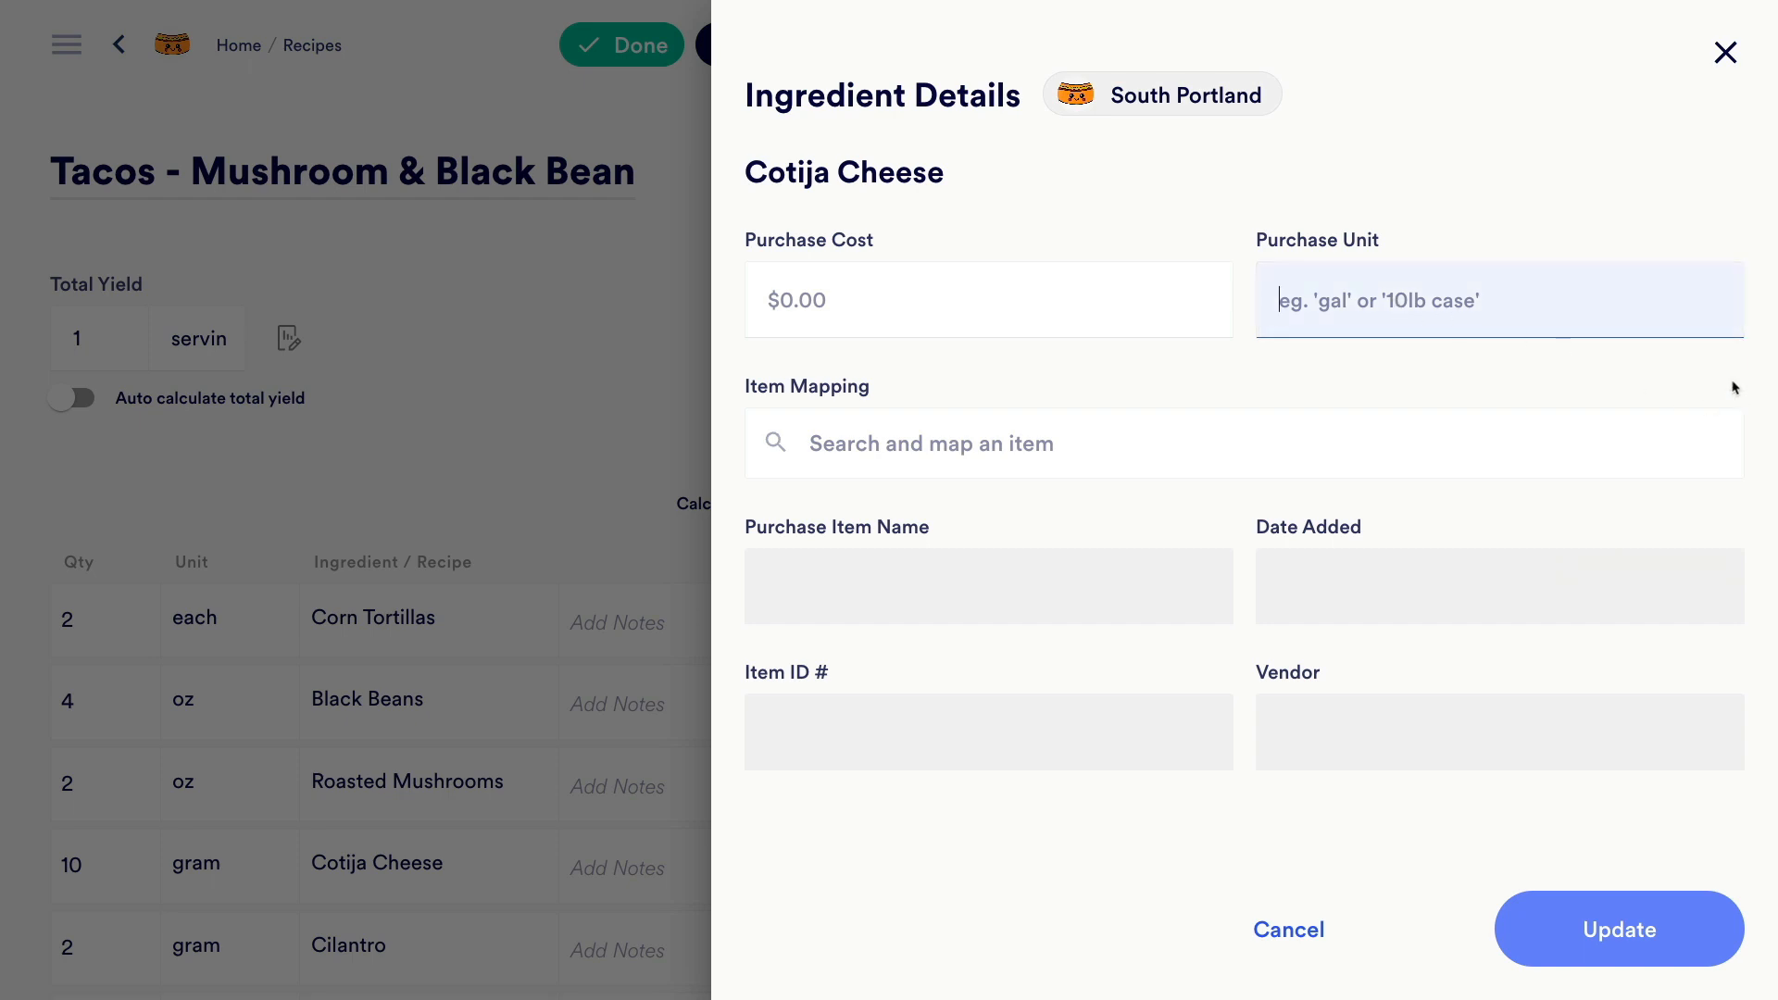
{"action": "type", "text": "6/"}
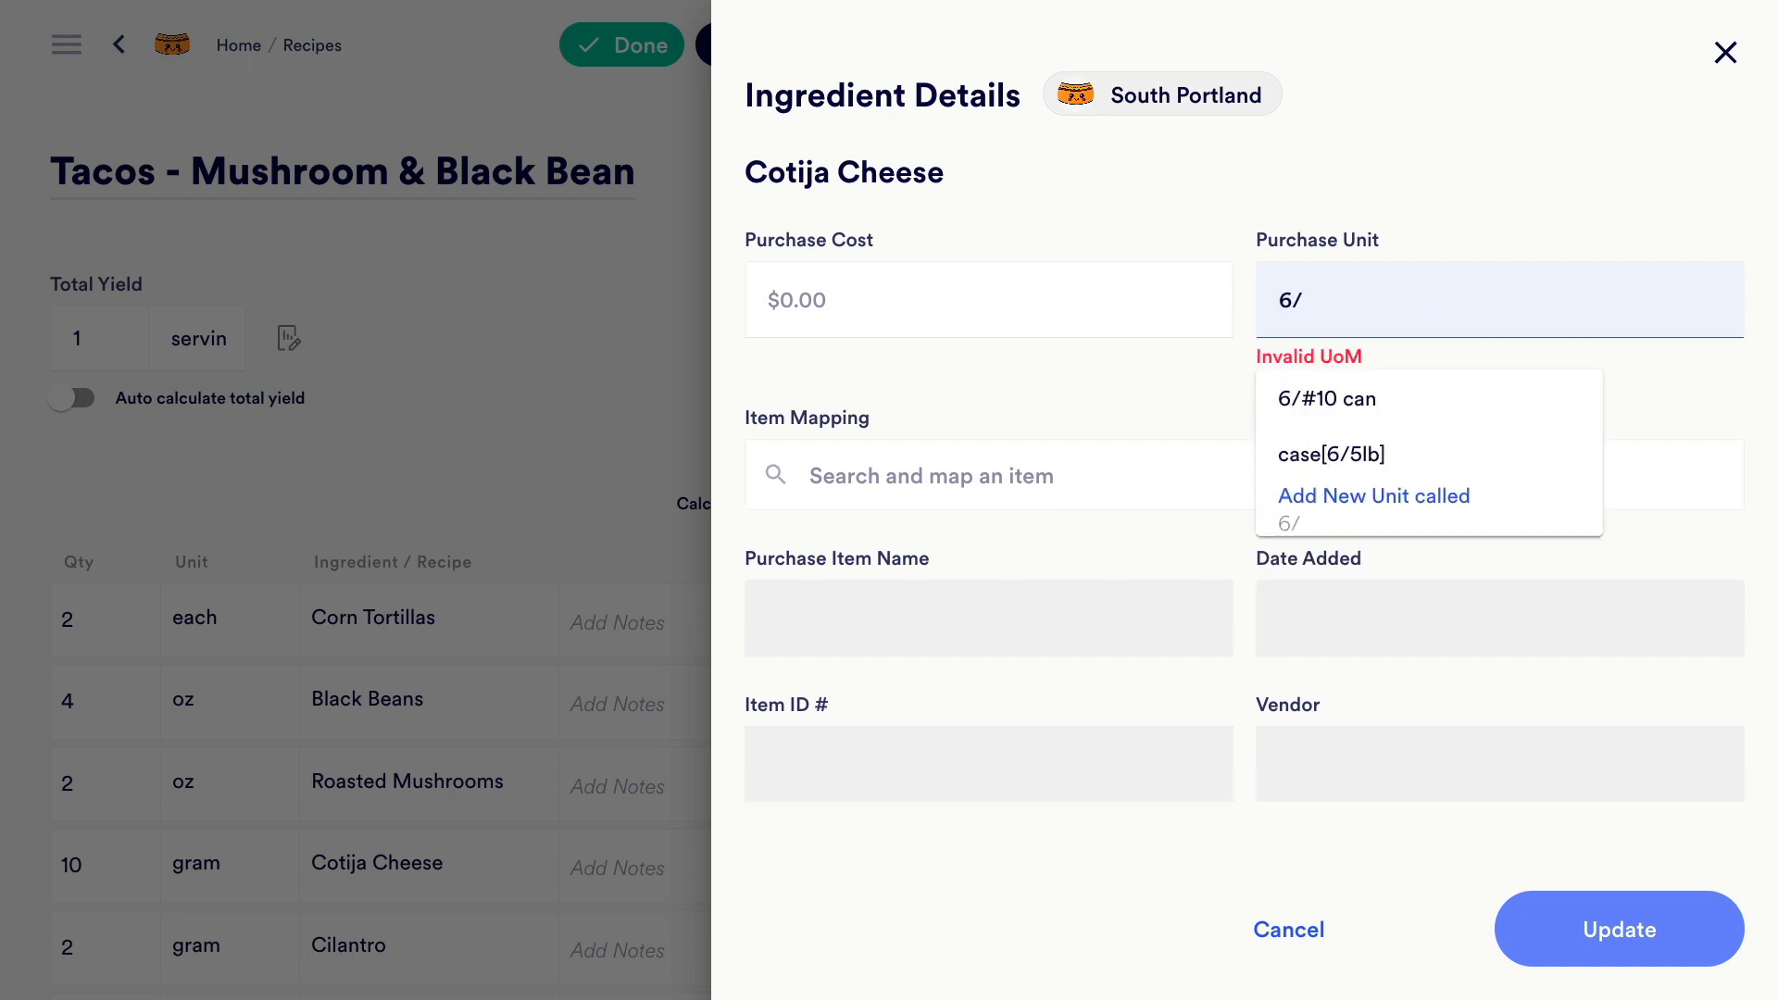
{"action": "key", "text": "BackSpace"}
{"action": "key", "text": "BackSpace"}
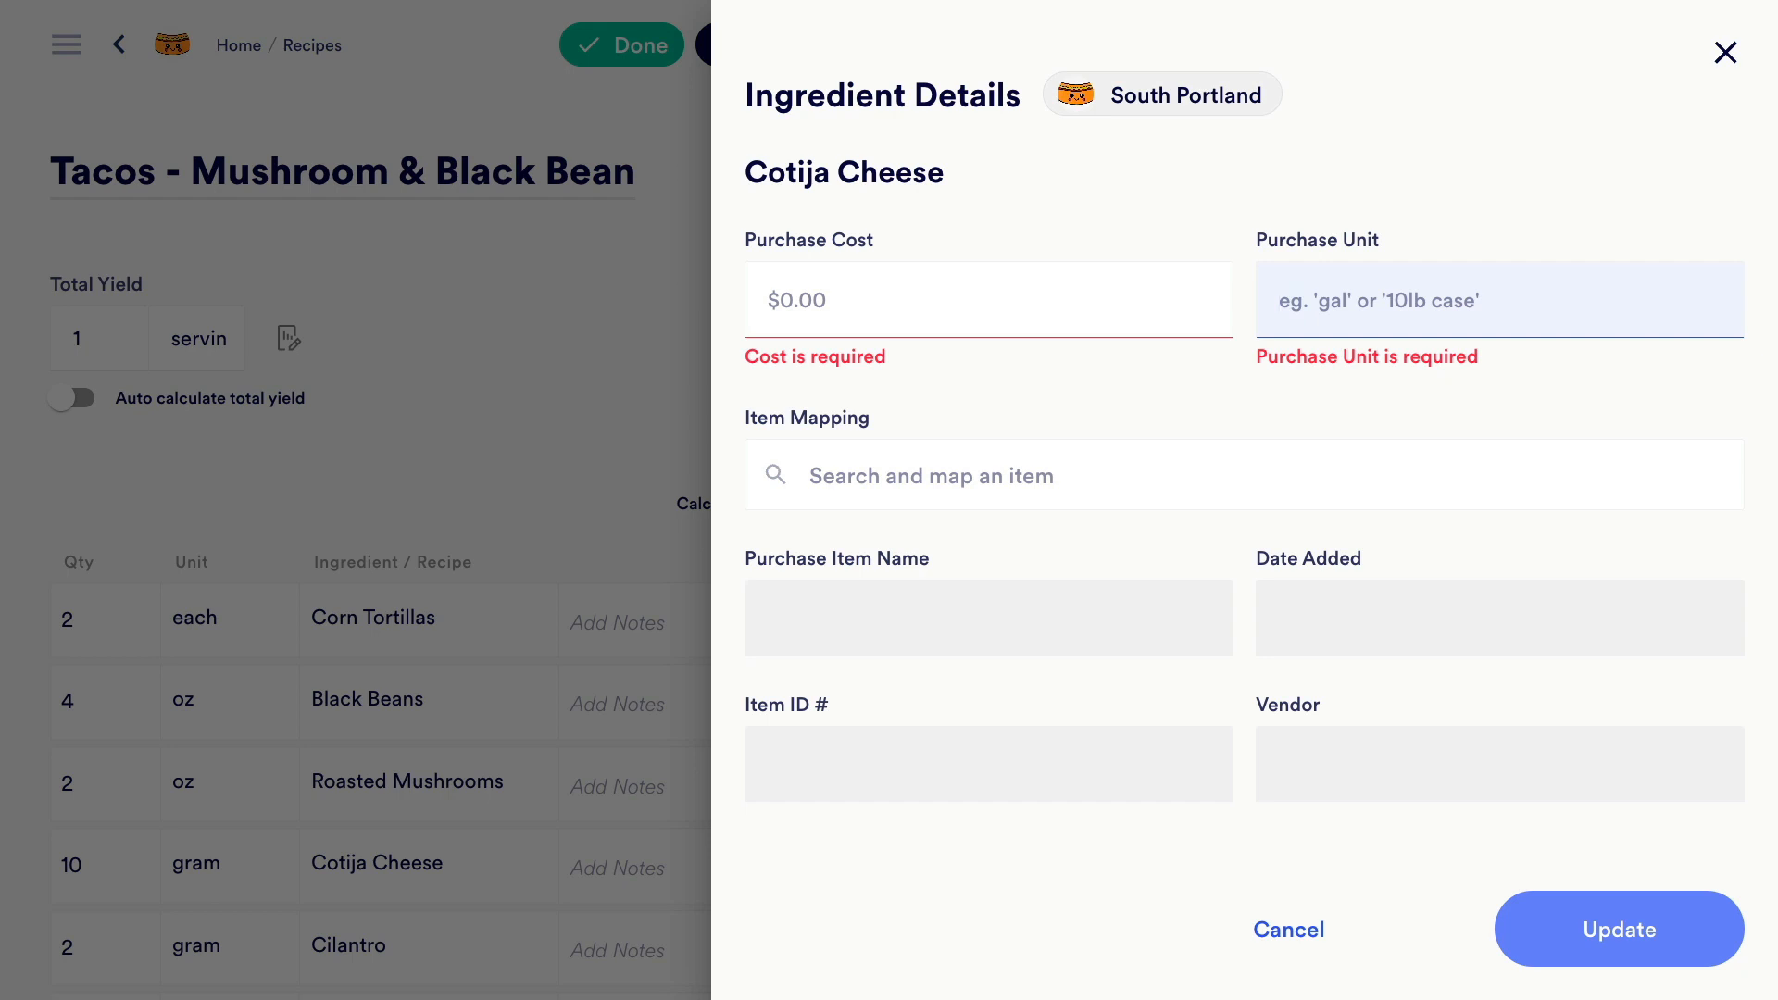
{"action": "type", "text": "24"}
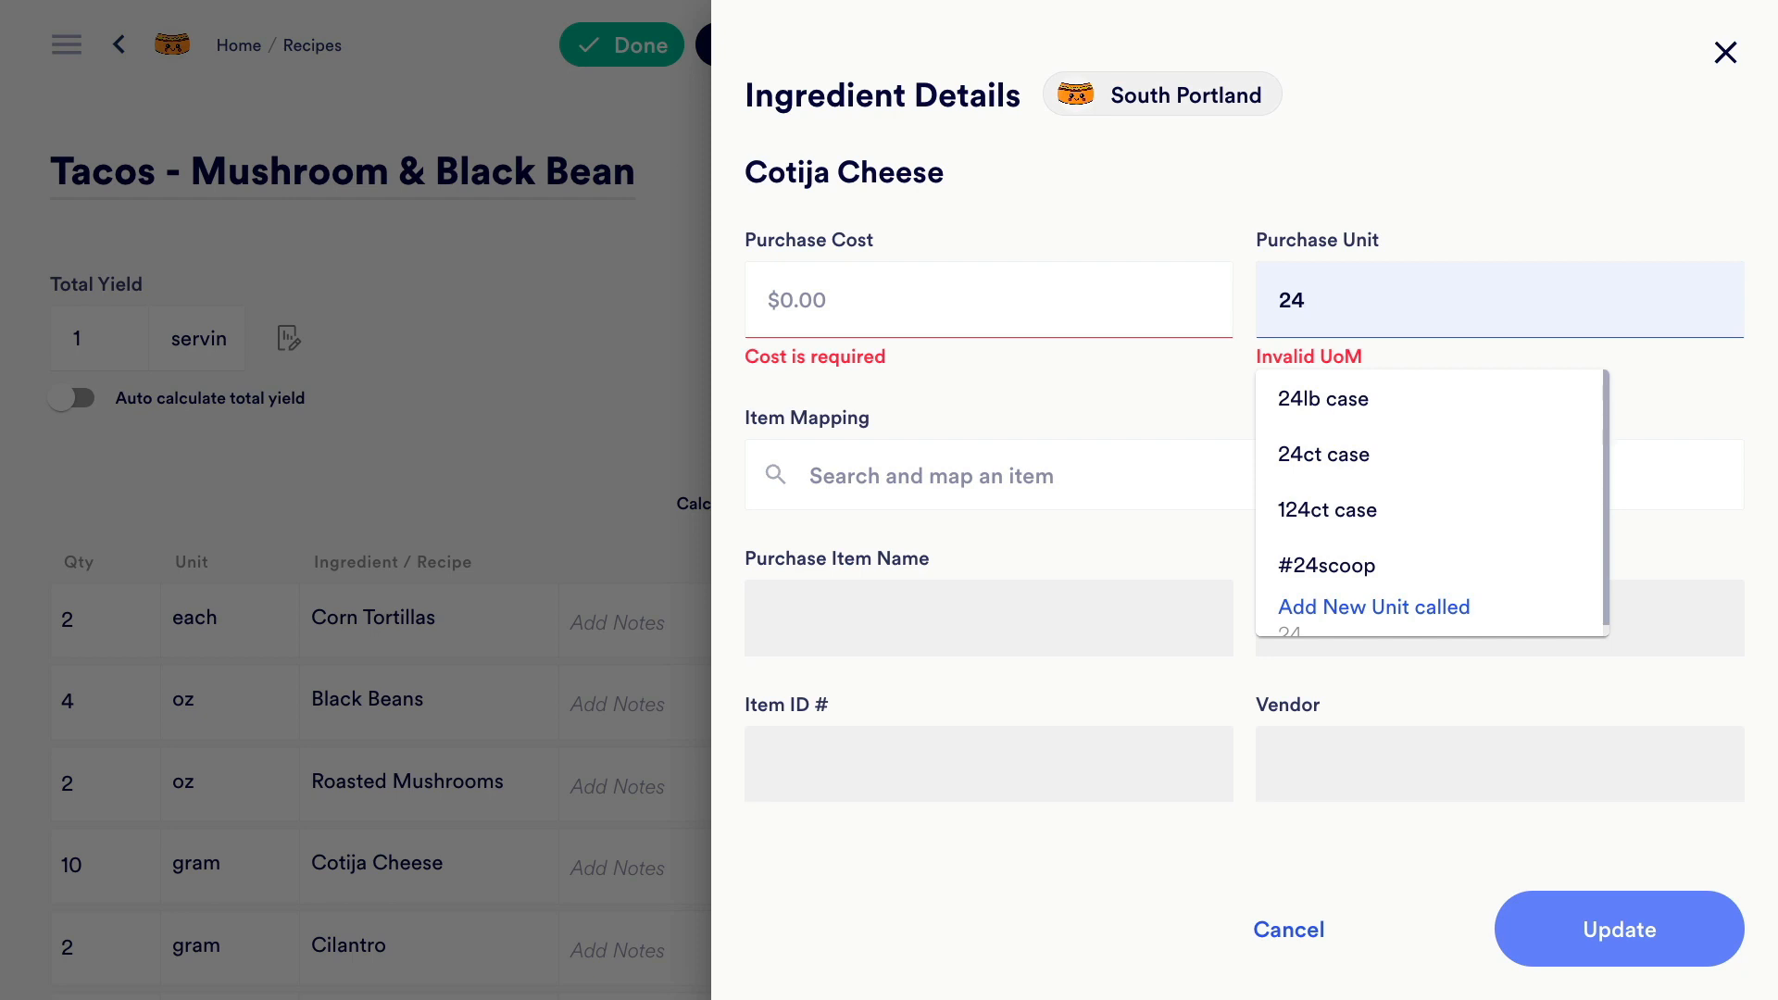
{"action": "key", "text": "BackSpace"}
{"action": "key", "text": "BackSpace"}
Enter cs=4.4kg as the Cotija Cheese purchase unit and choose to add it as a new unit
{"action": "type", "text": "cs="}
{"action": "scroll", "coordinate": [1431, 503], "scroll_direction": "down", "scroll_amount": 1}
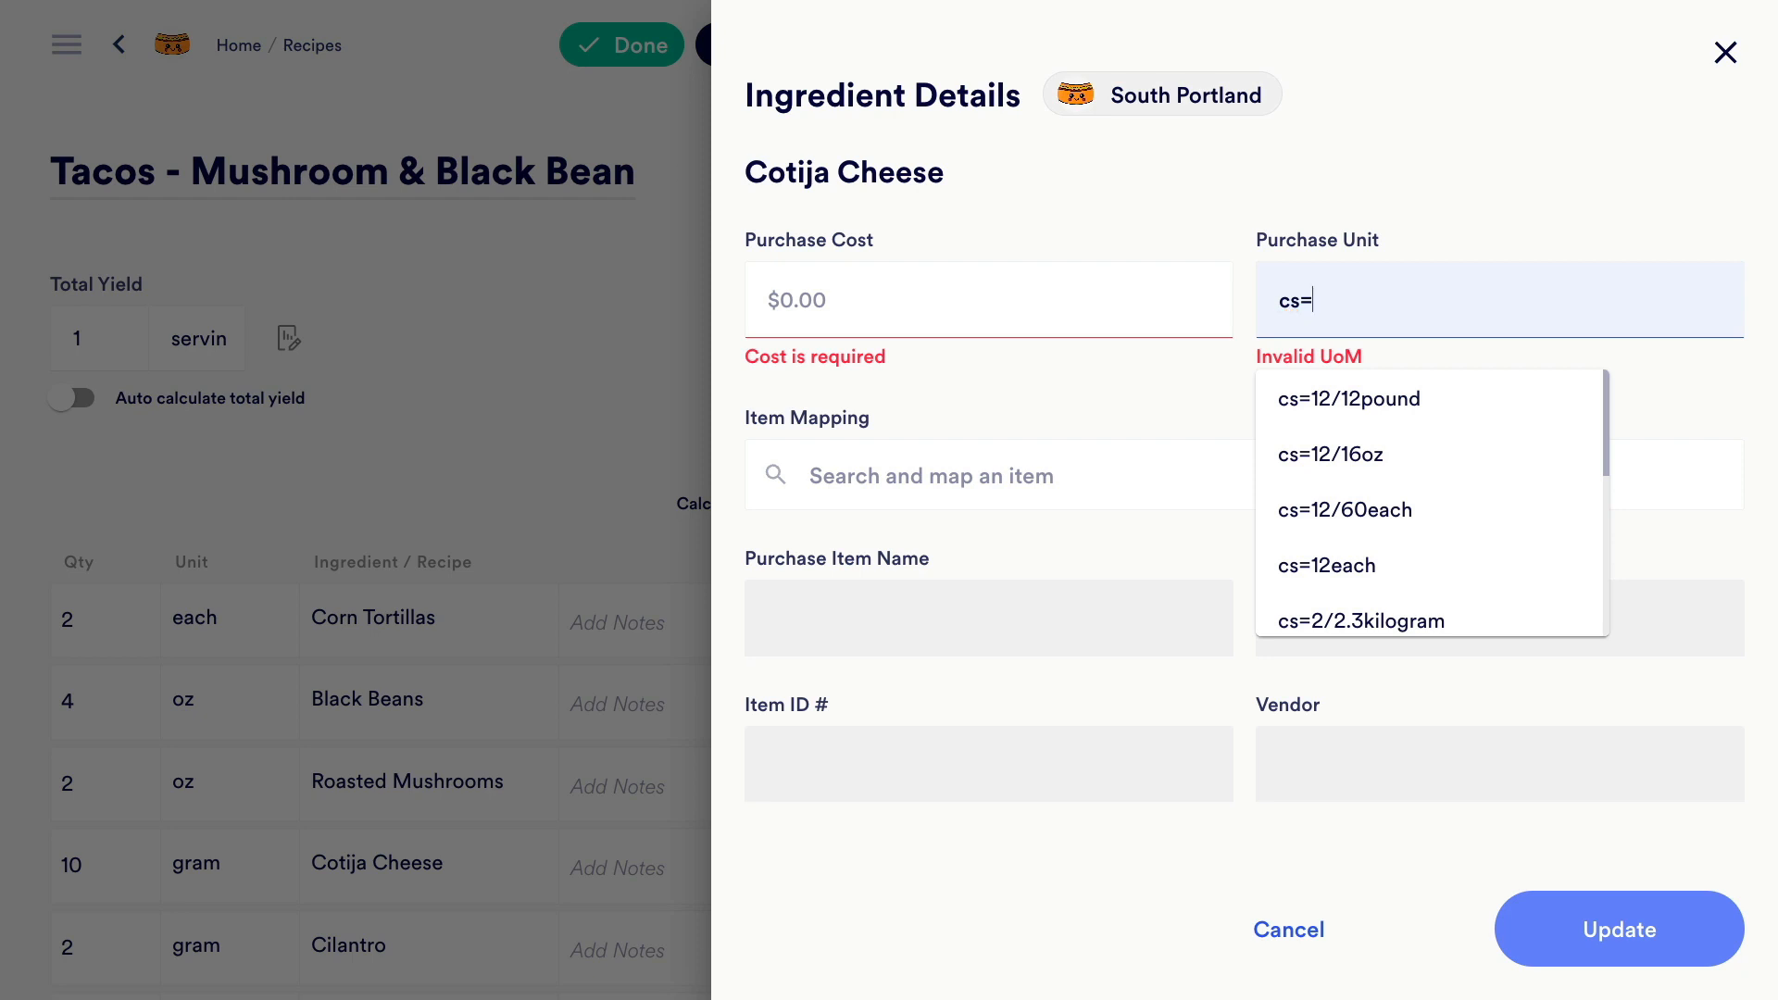
{"action": "type", "text": "4.4kg"}
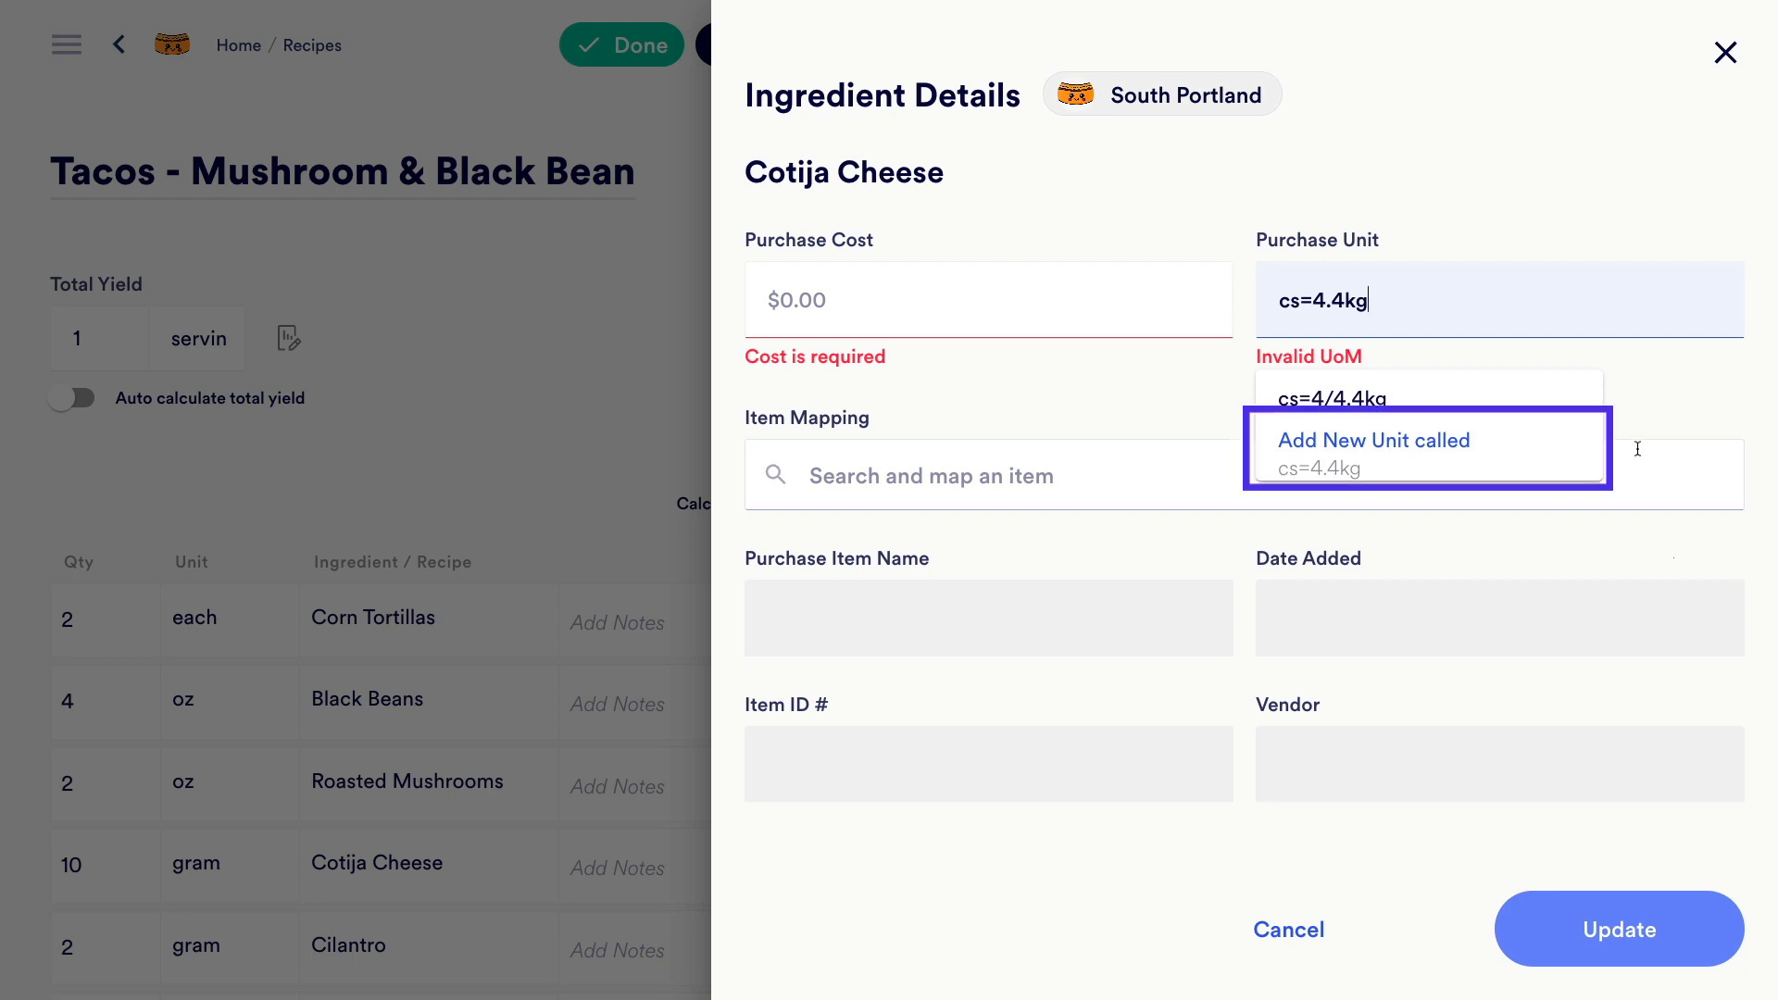
{"action": "left_click", "coordinate": [1437, 451]}
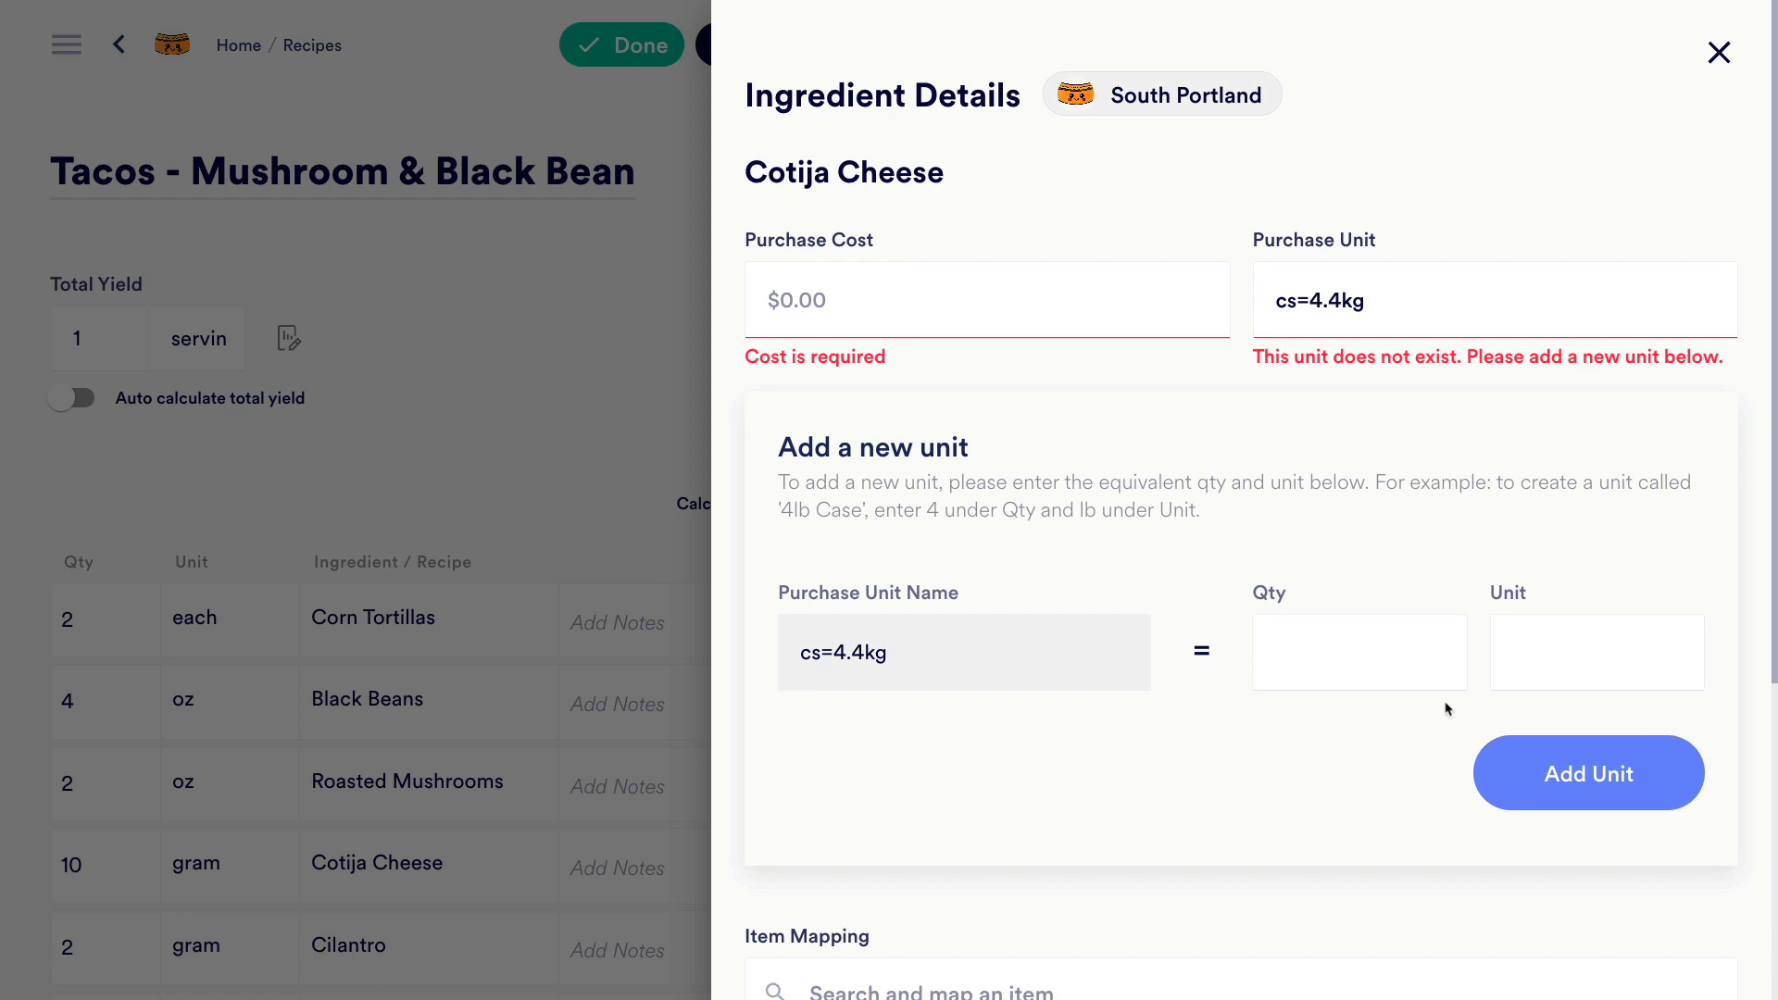
Define the new purchase unit as equal to 4.4 kg and add it
{"action": "left_click", "coordinate": [1406, 678]}
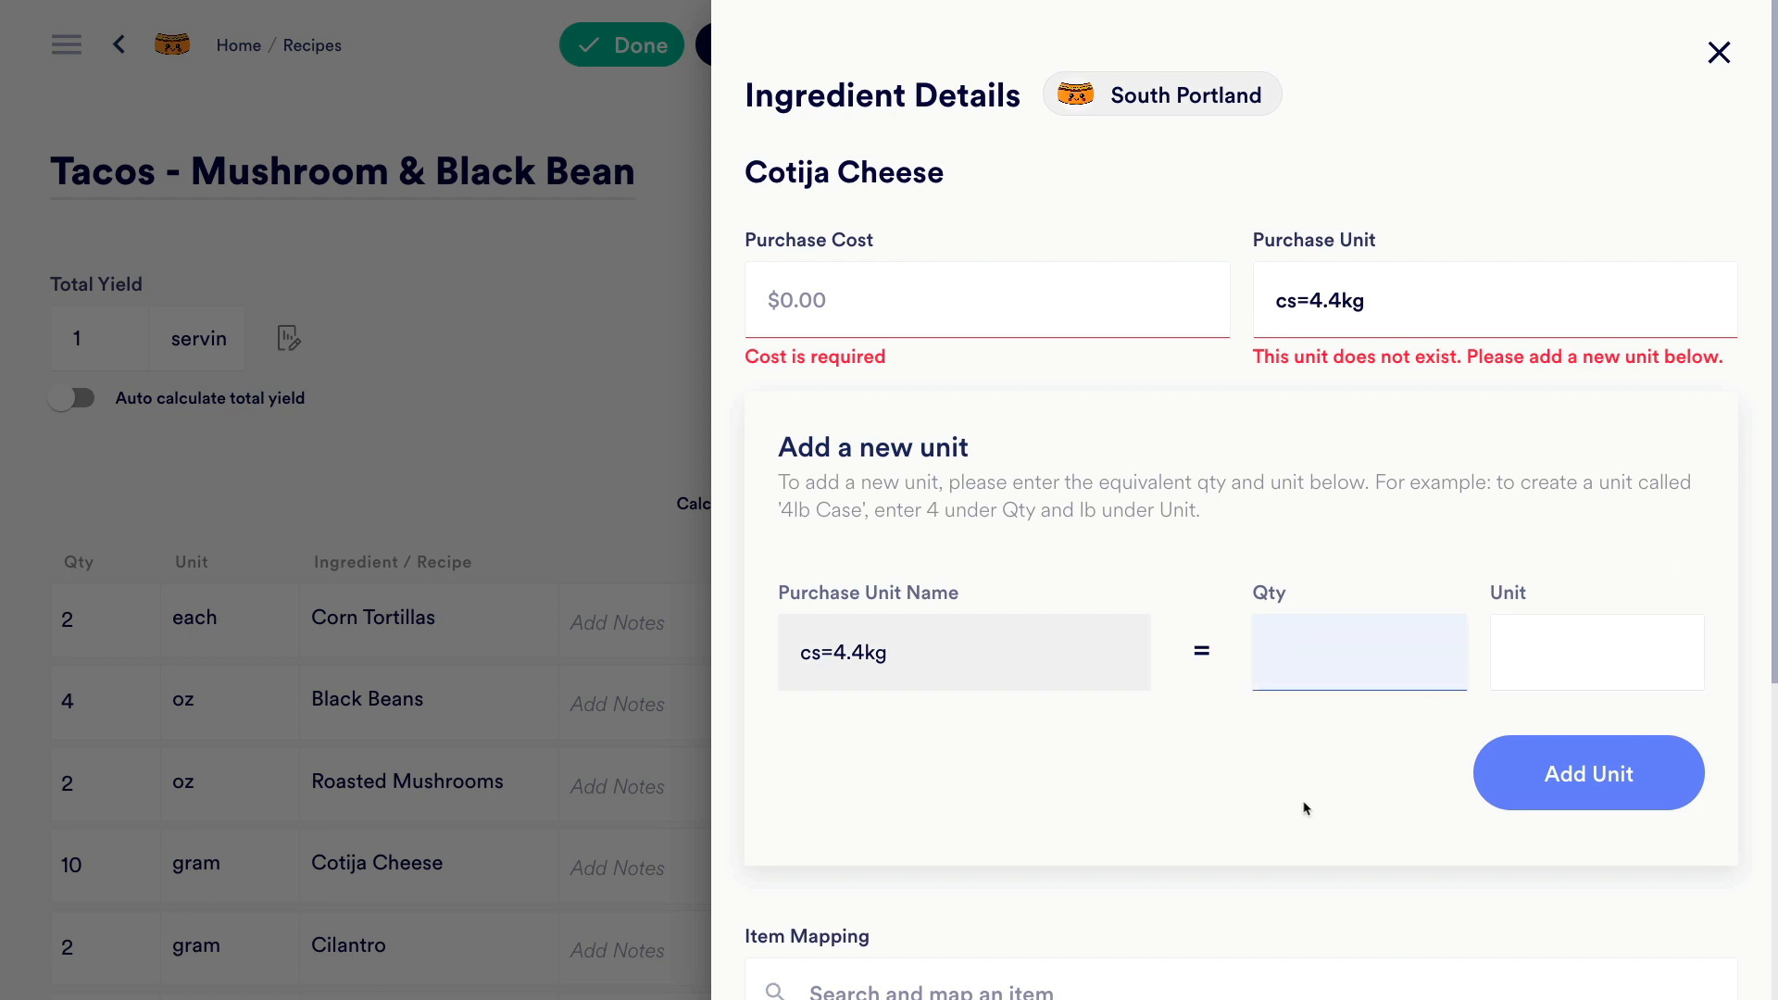
{"action": "type", "text": "4.4"}
{"action": "left_click", "coordinate": [1549, 671]}
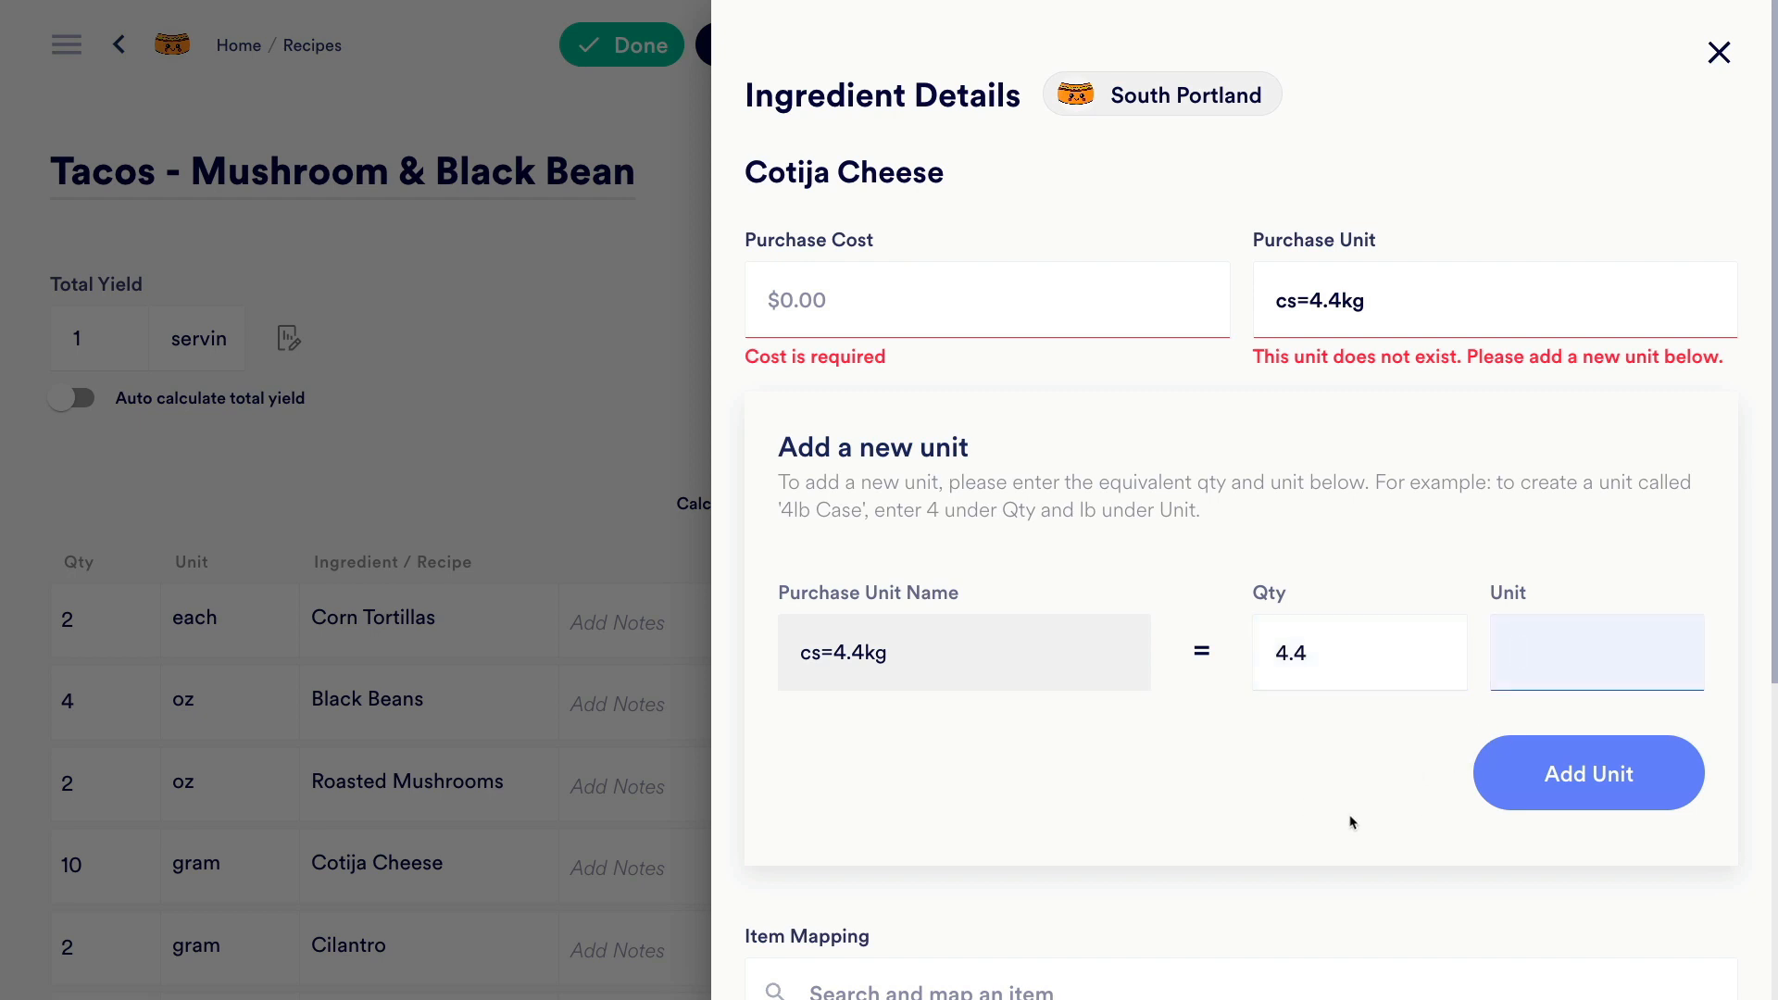
{"action": "type", "text": "kg"}
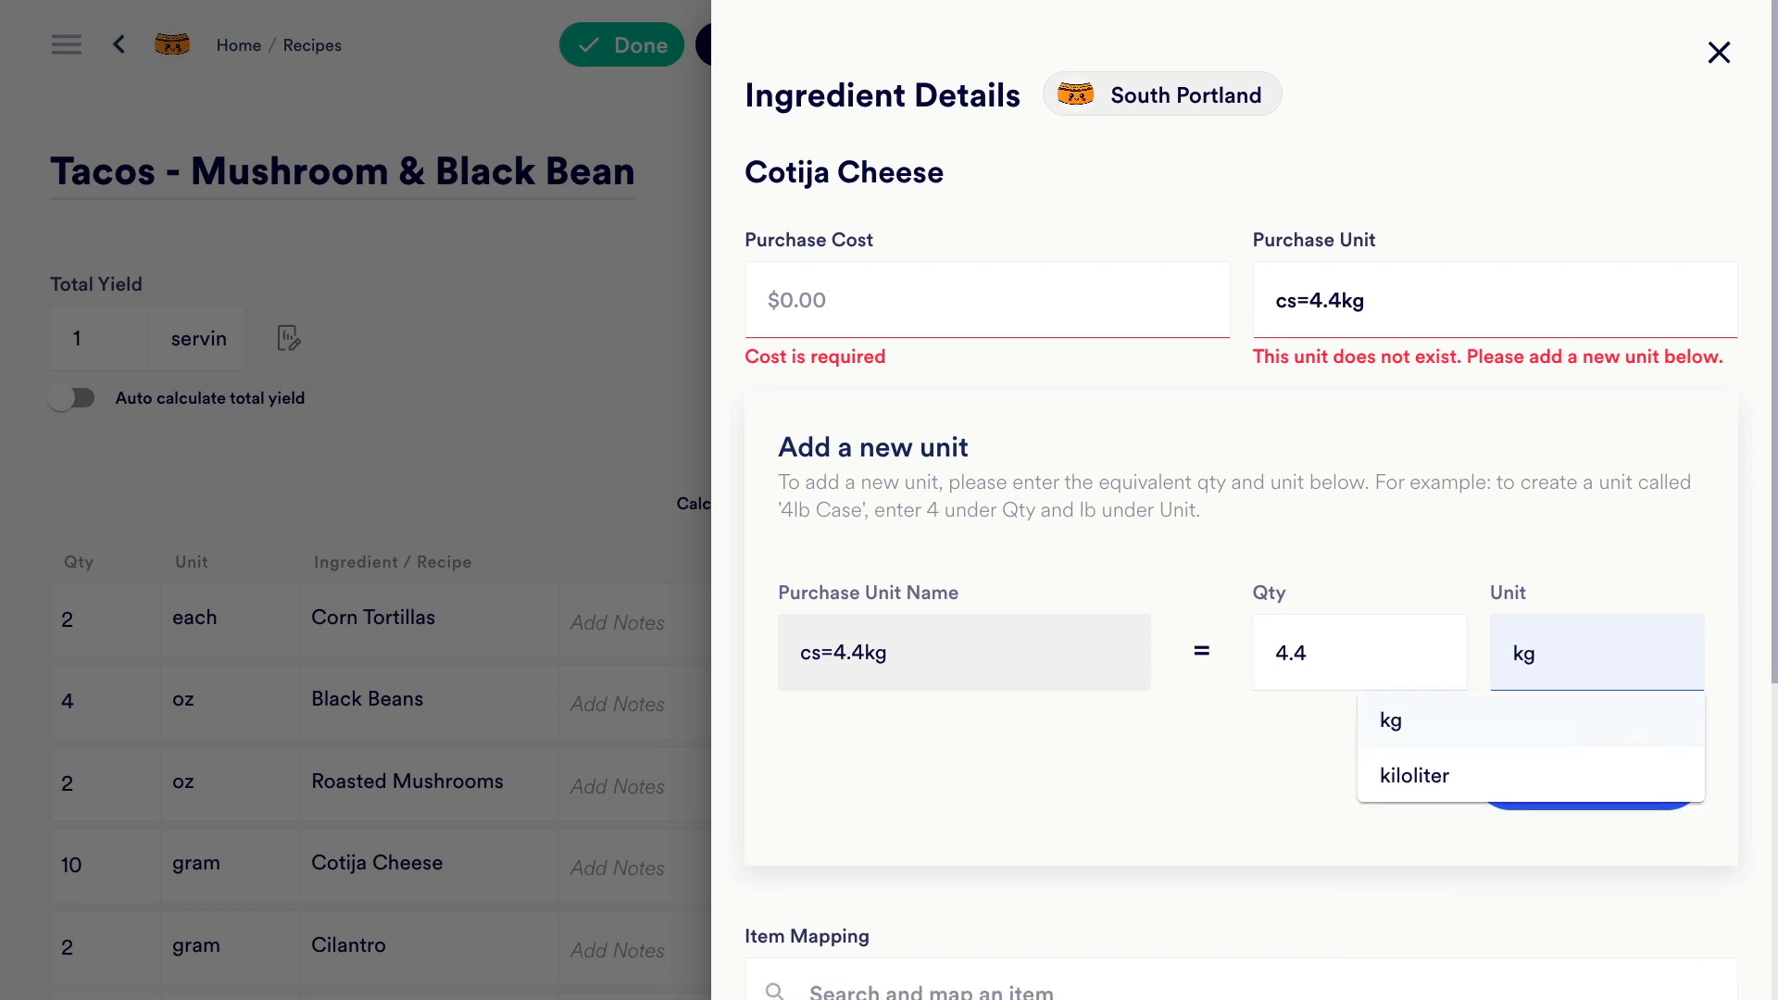
{"action": "left_click", "coordinate": [1389, 727]}
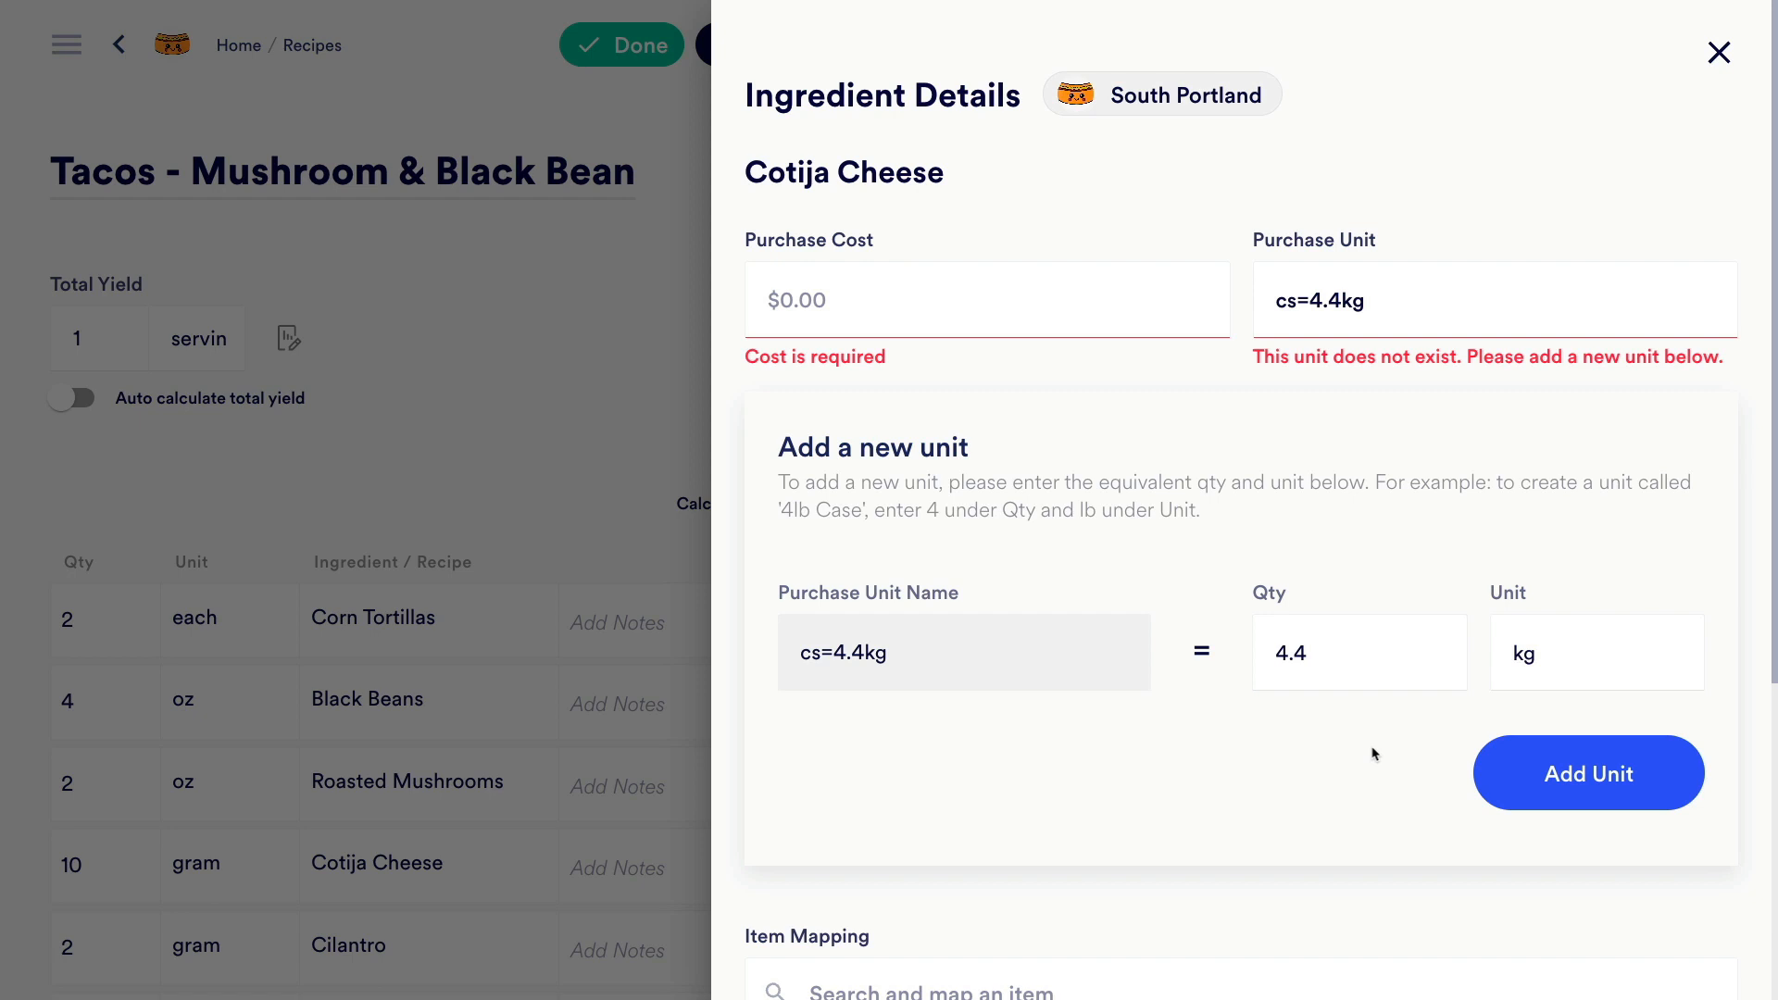
{"action": "left_click", "coordinate": [1611, 787]}
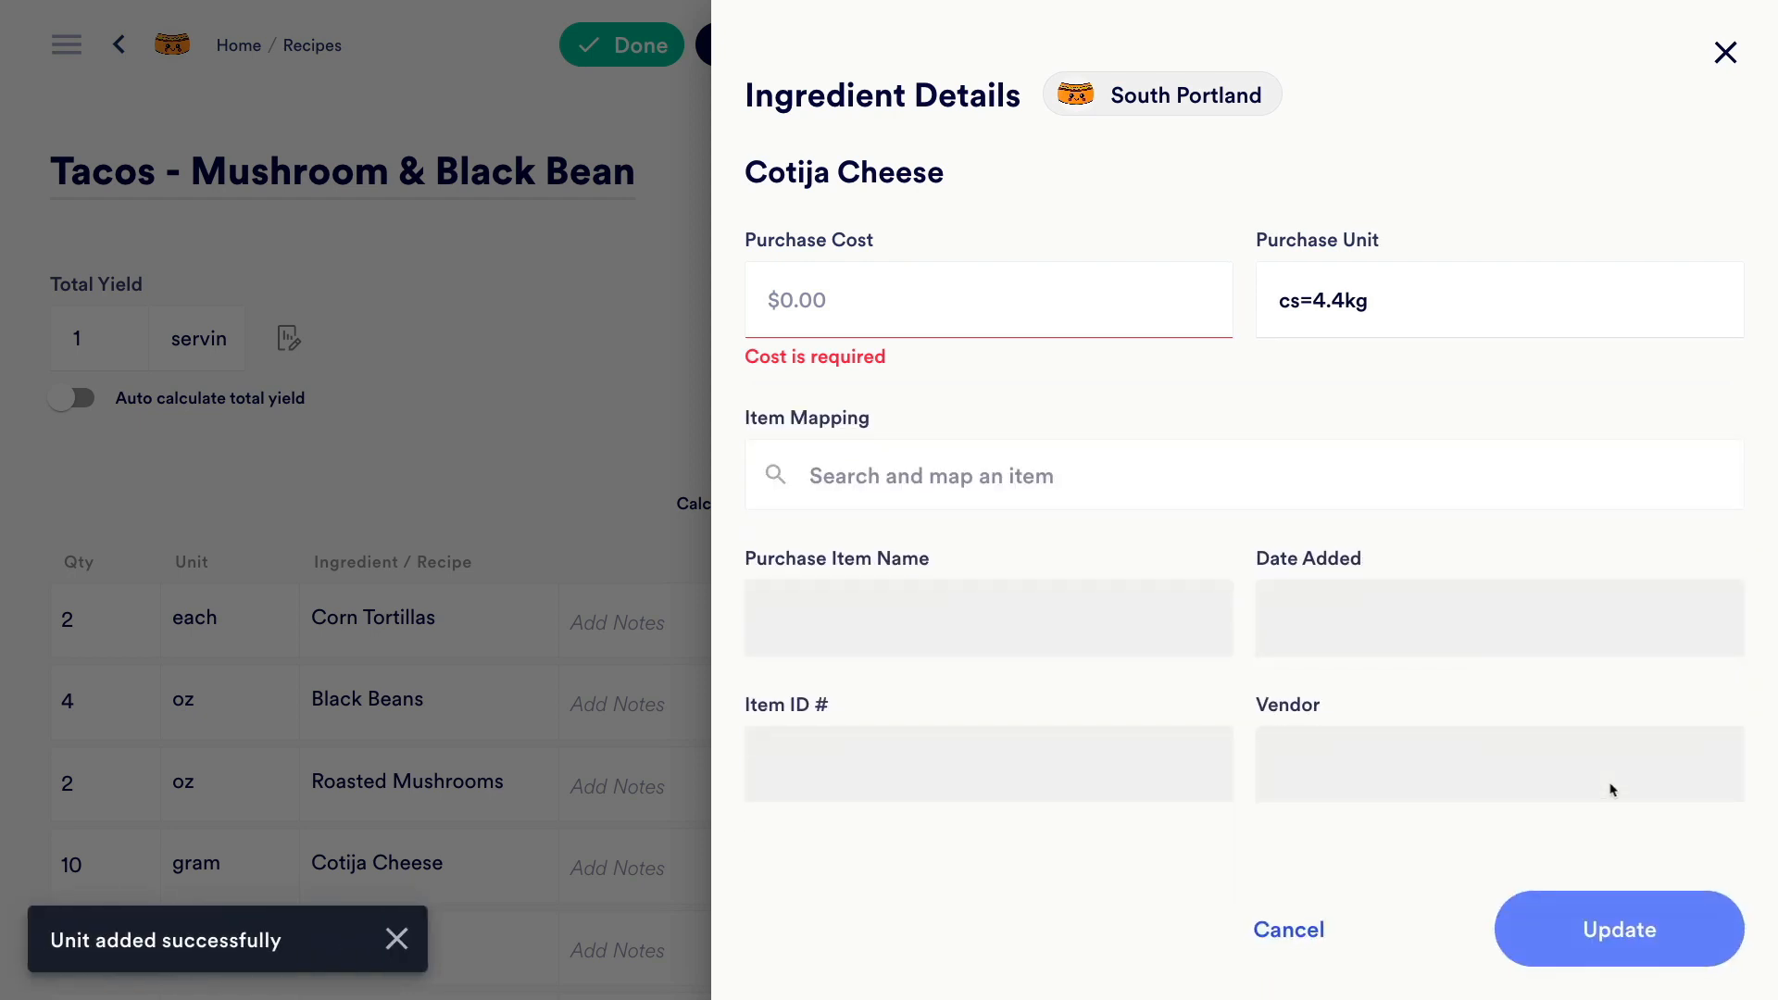
Set the Cotija Cheese purchase cost to $16 and update the ingredient details
{"action": "left_click", "coordinate": [934, 311]}
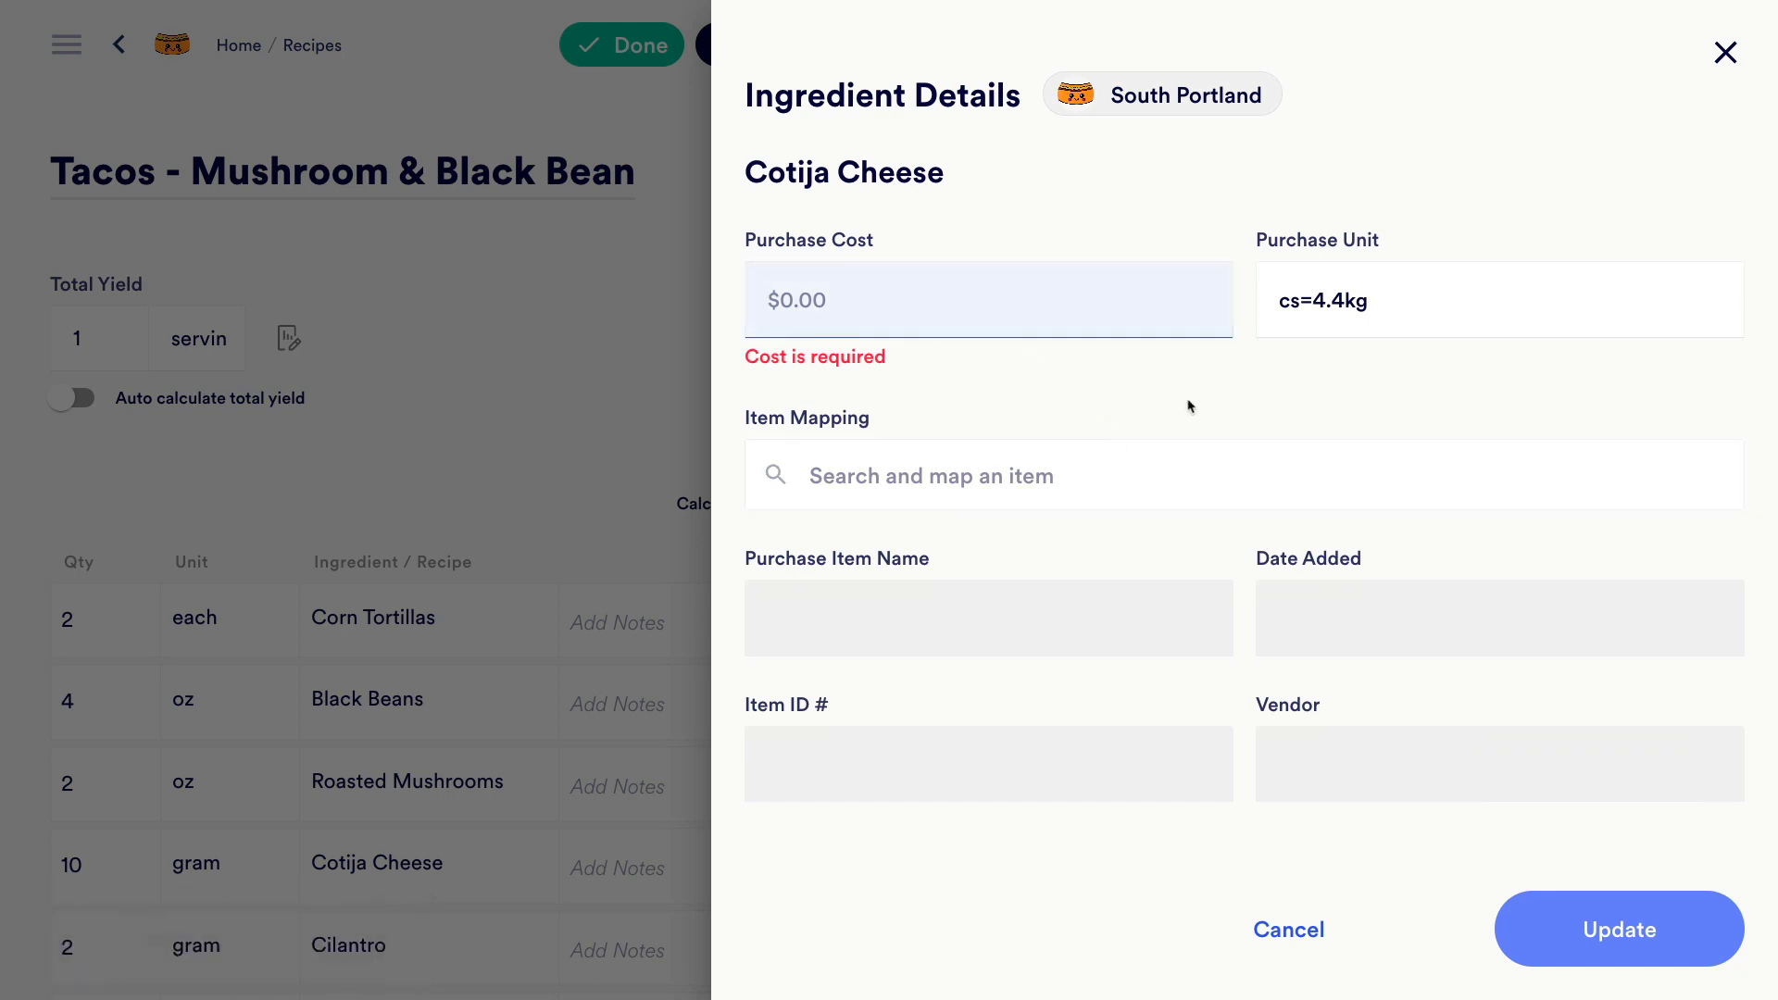
{"action": "type", "text": "16"}
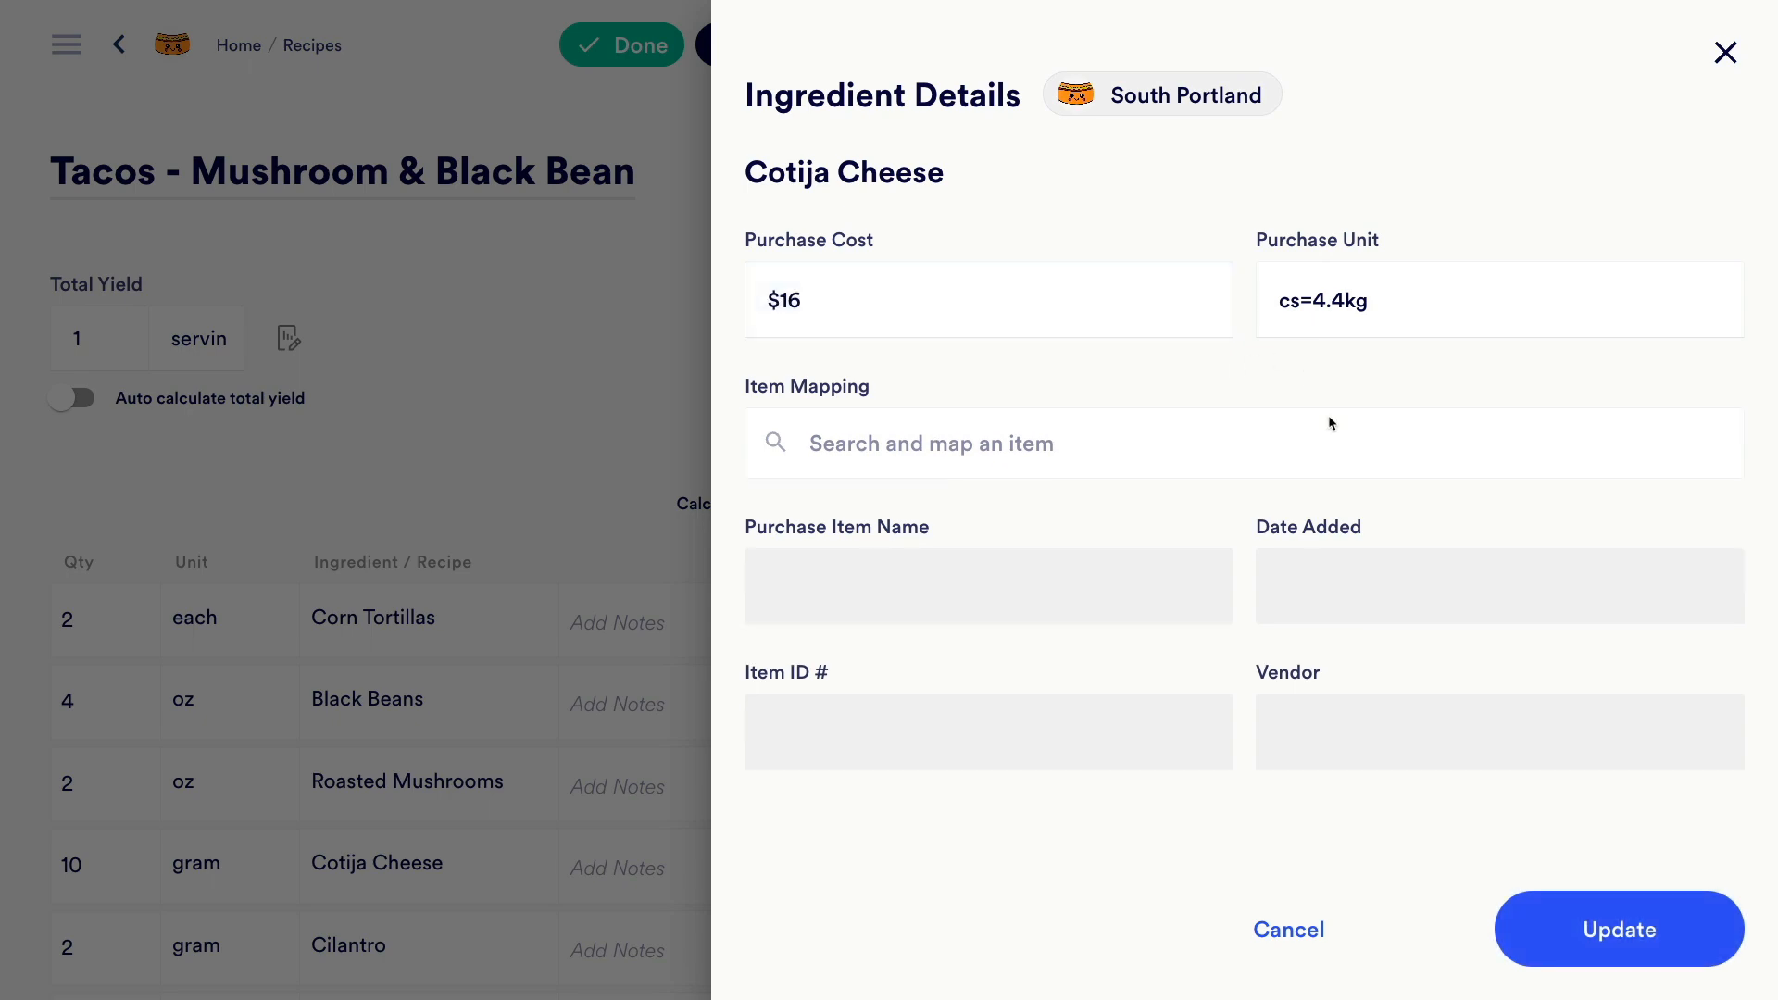
{"action": "left_click", "coordinate": [1585, 926]}
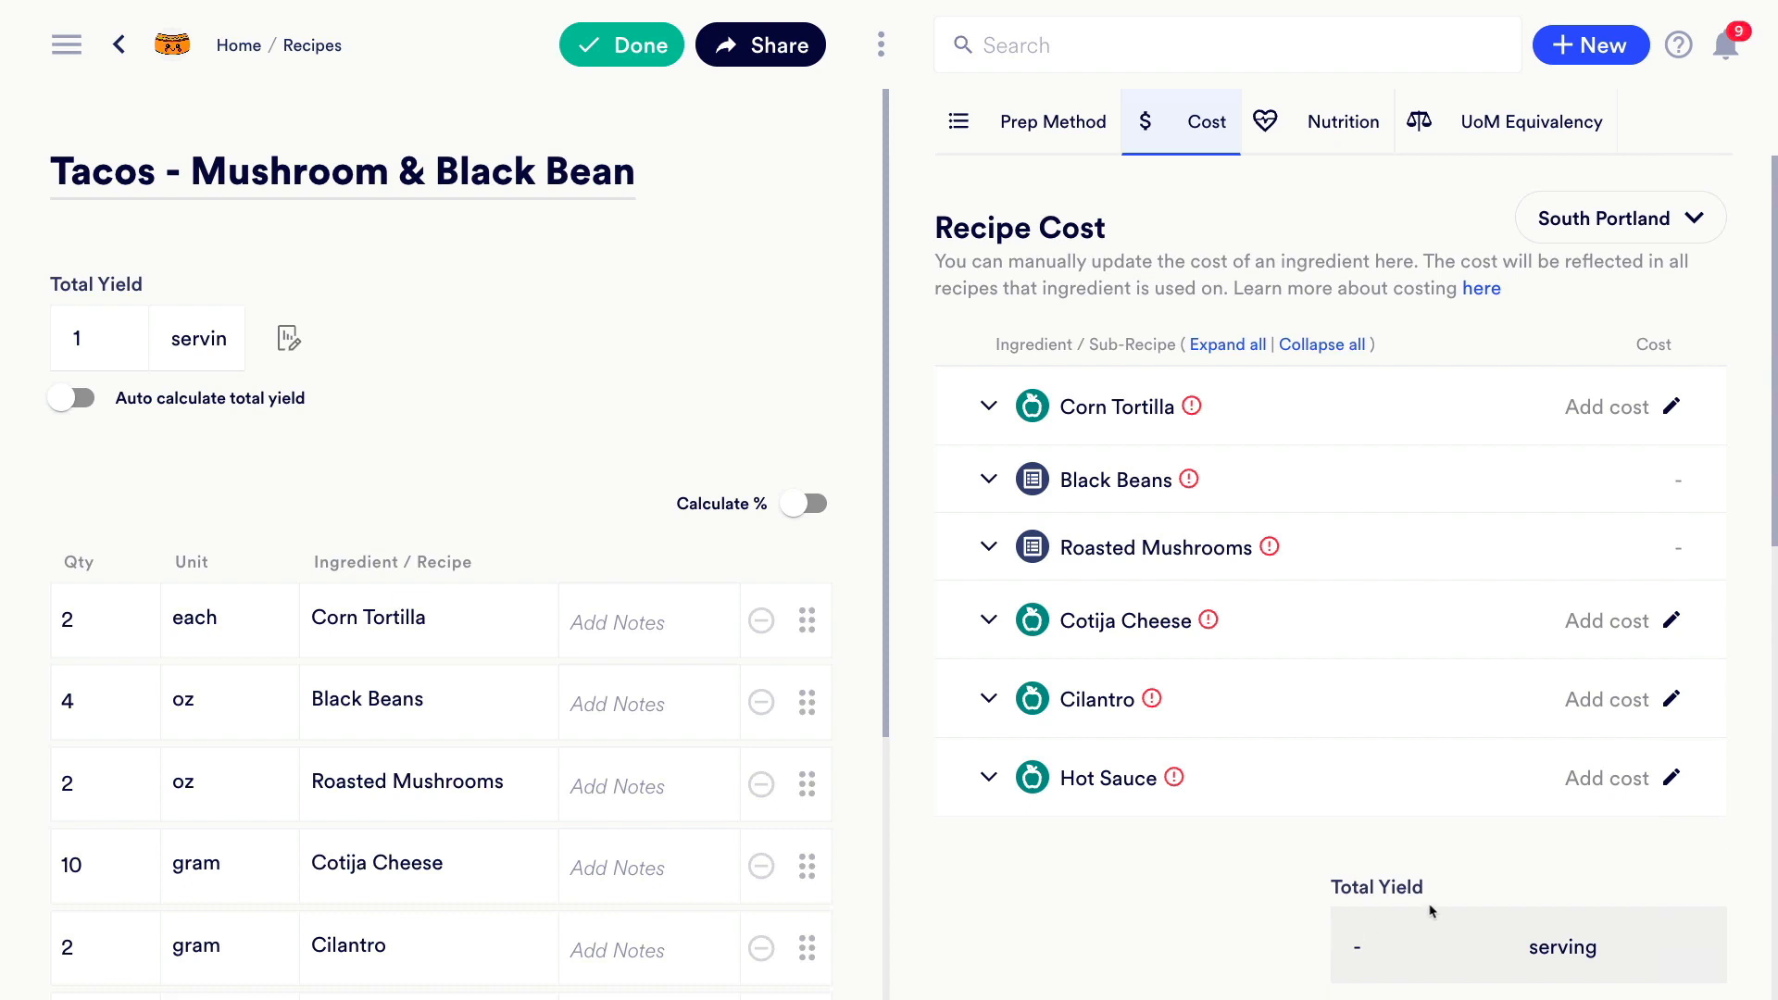
Map Corn Tortilla to the purchased item TORTILLAS 6"CORN YELLOW HARBAR 12/60CT and update its ingredient details
{"action": "left_click", "coordinate": [1672, 408]}
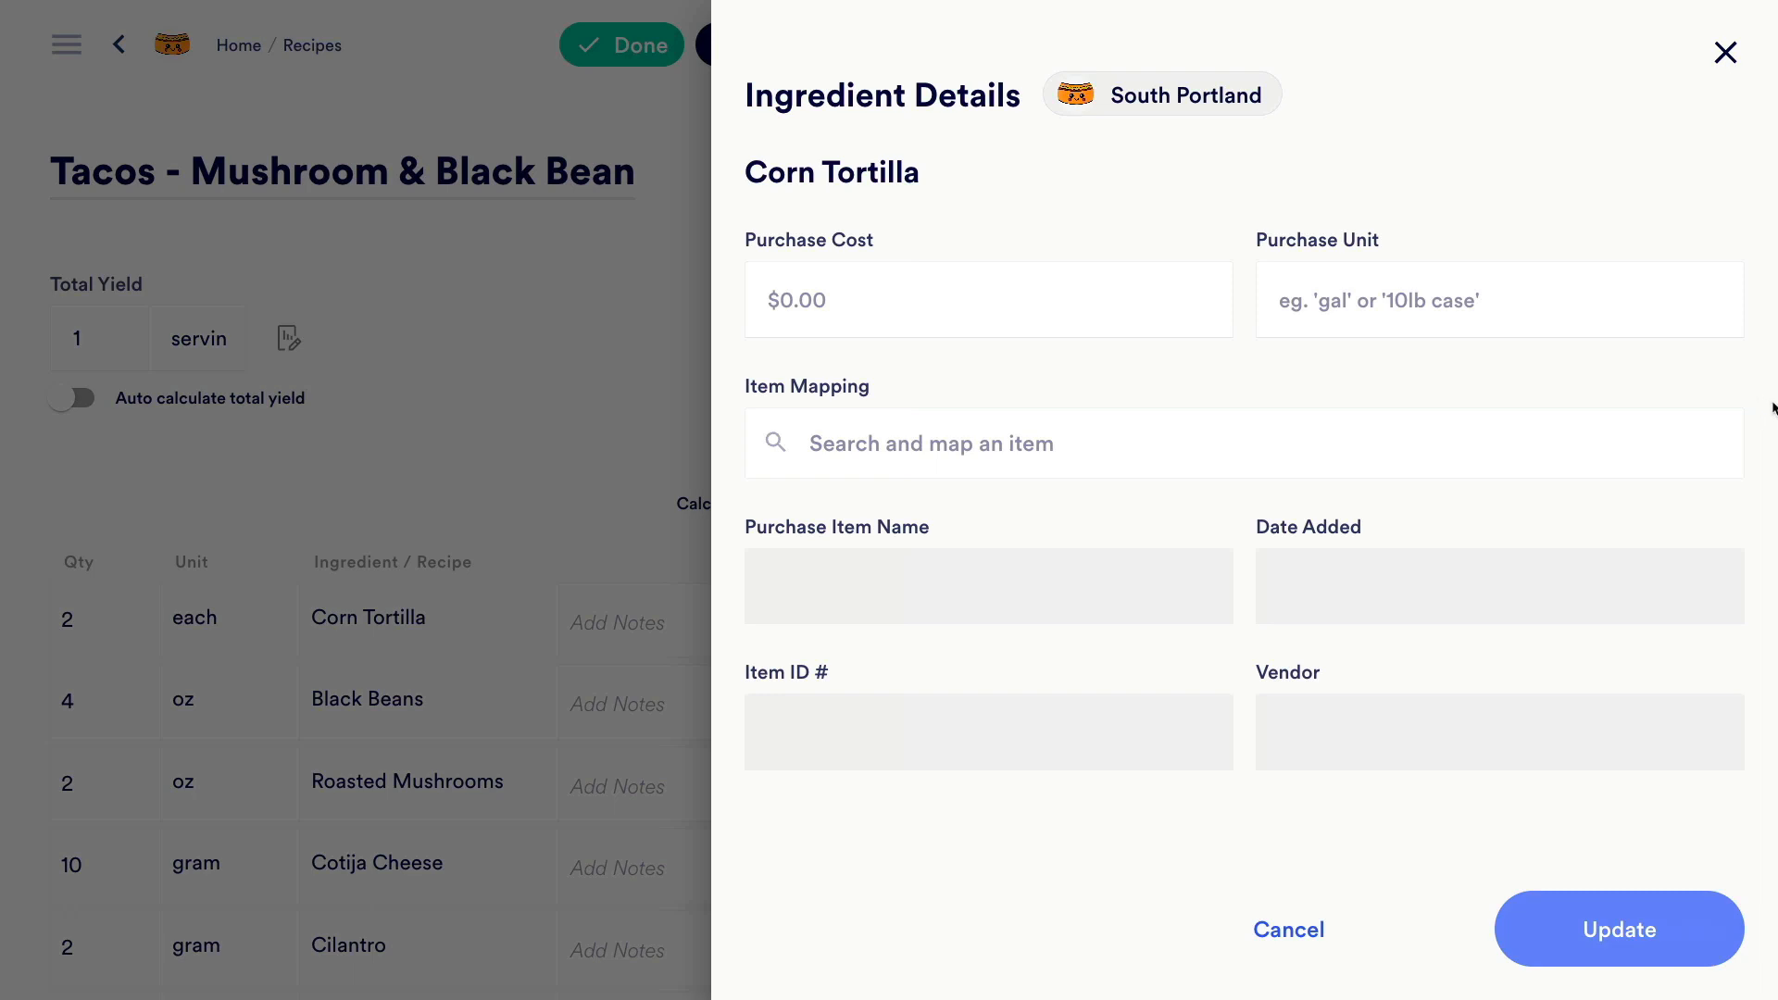
{"action": "left_click", "coordinate": [1737, 456]}
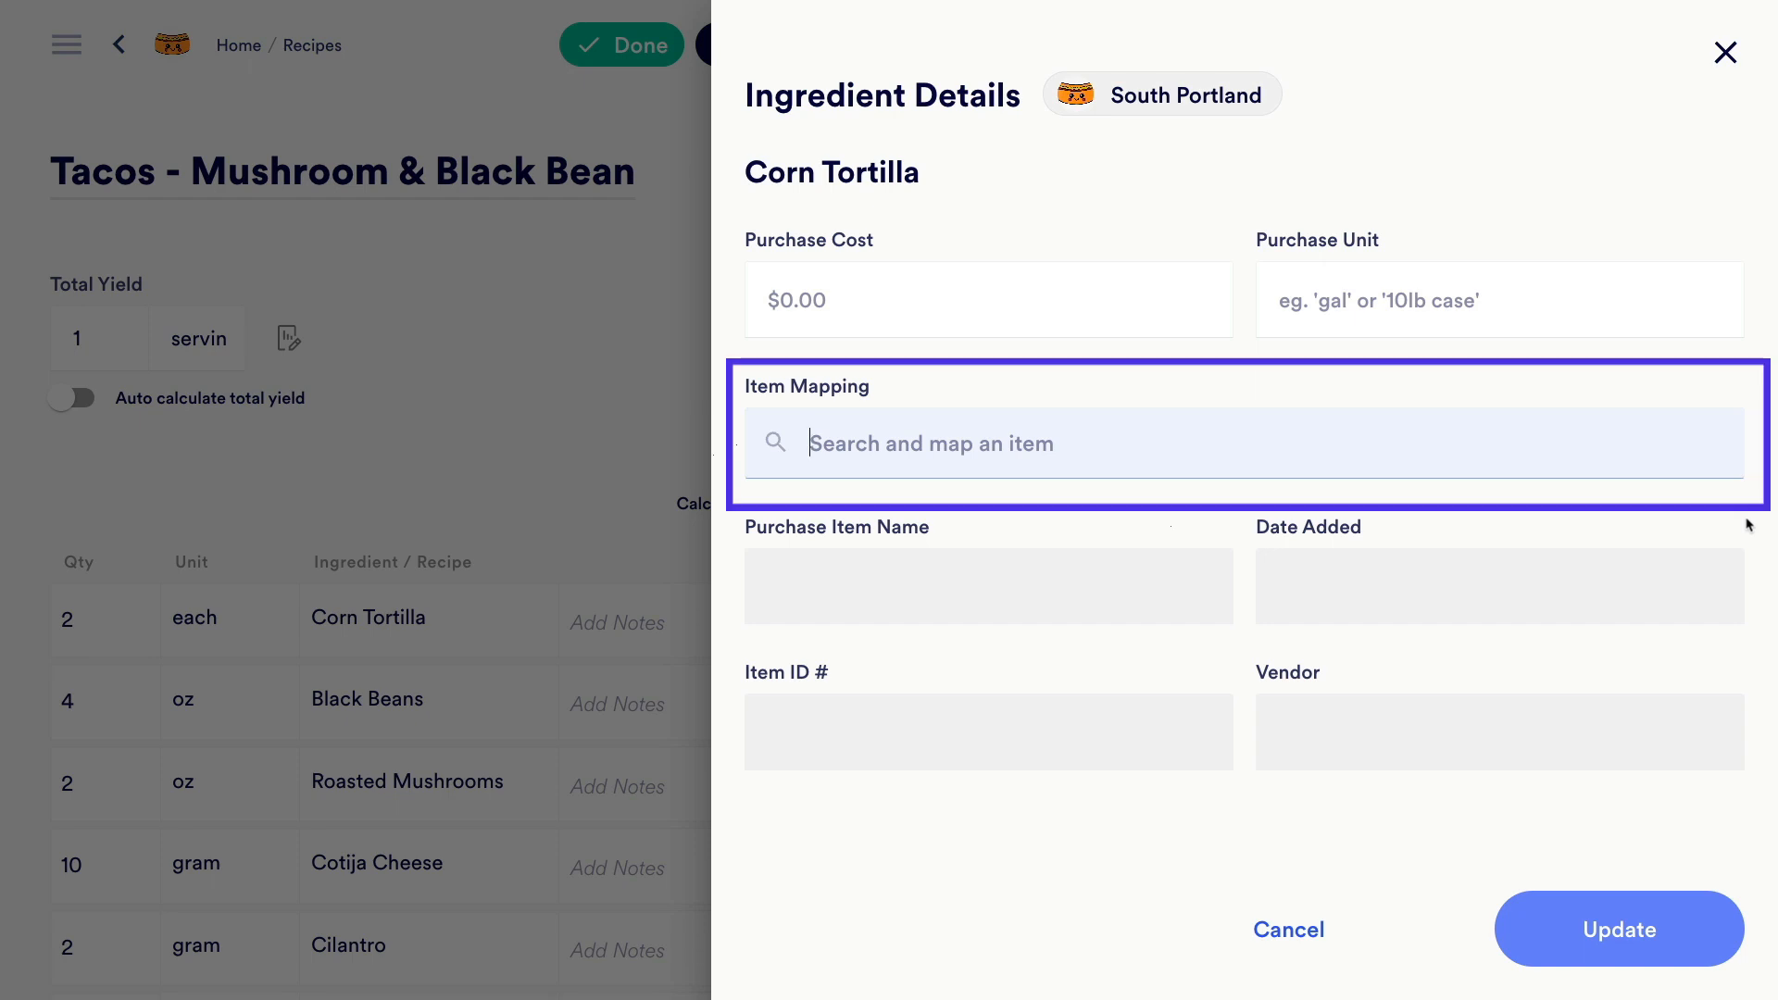
{"action": "type", "text": "corn"}
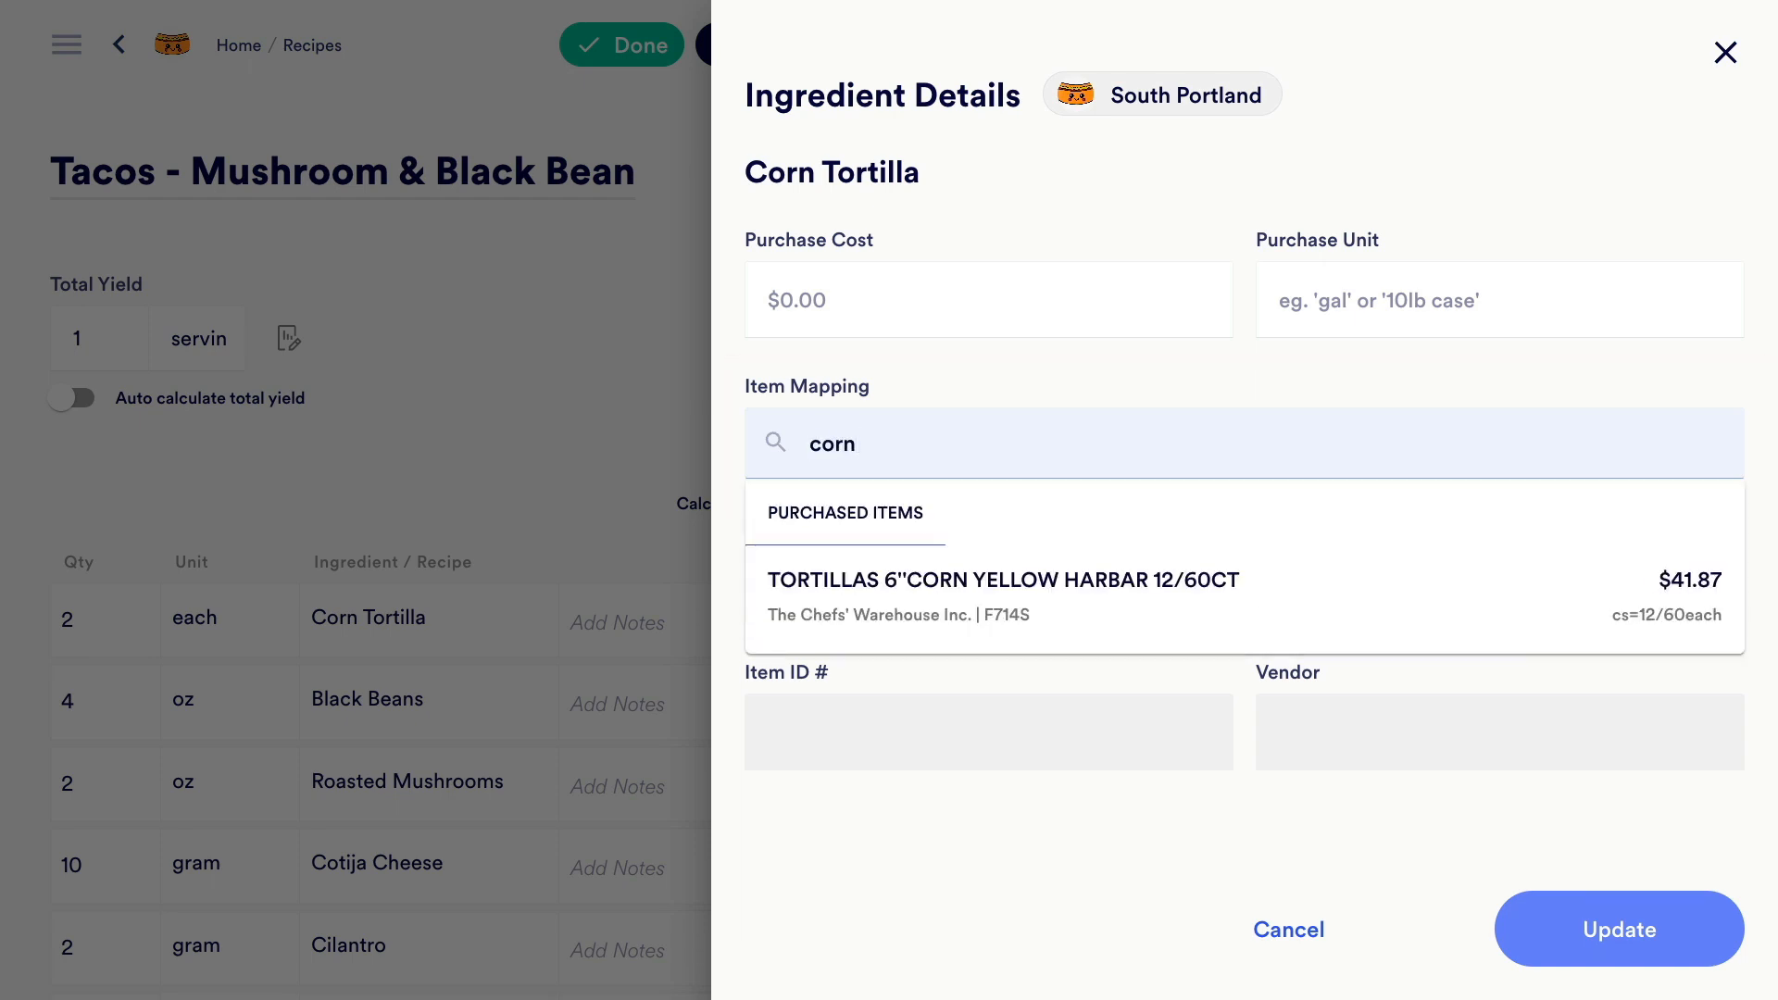
{"action": "left_click", "coordinate": [1177, 597]}
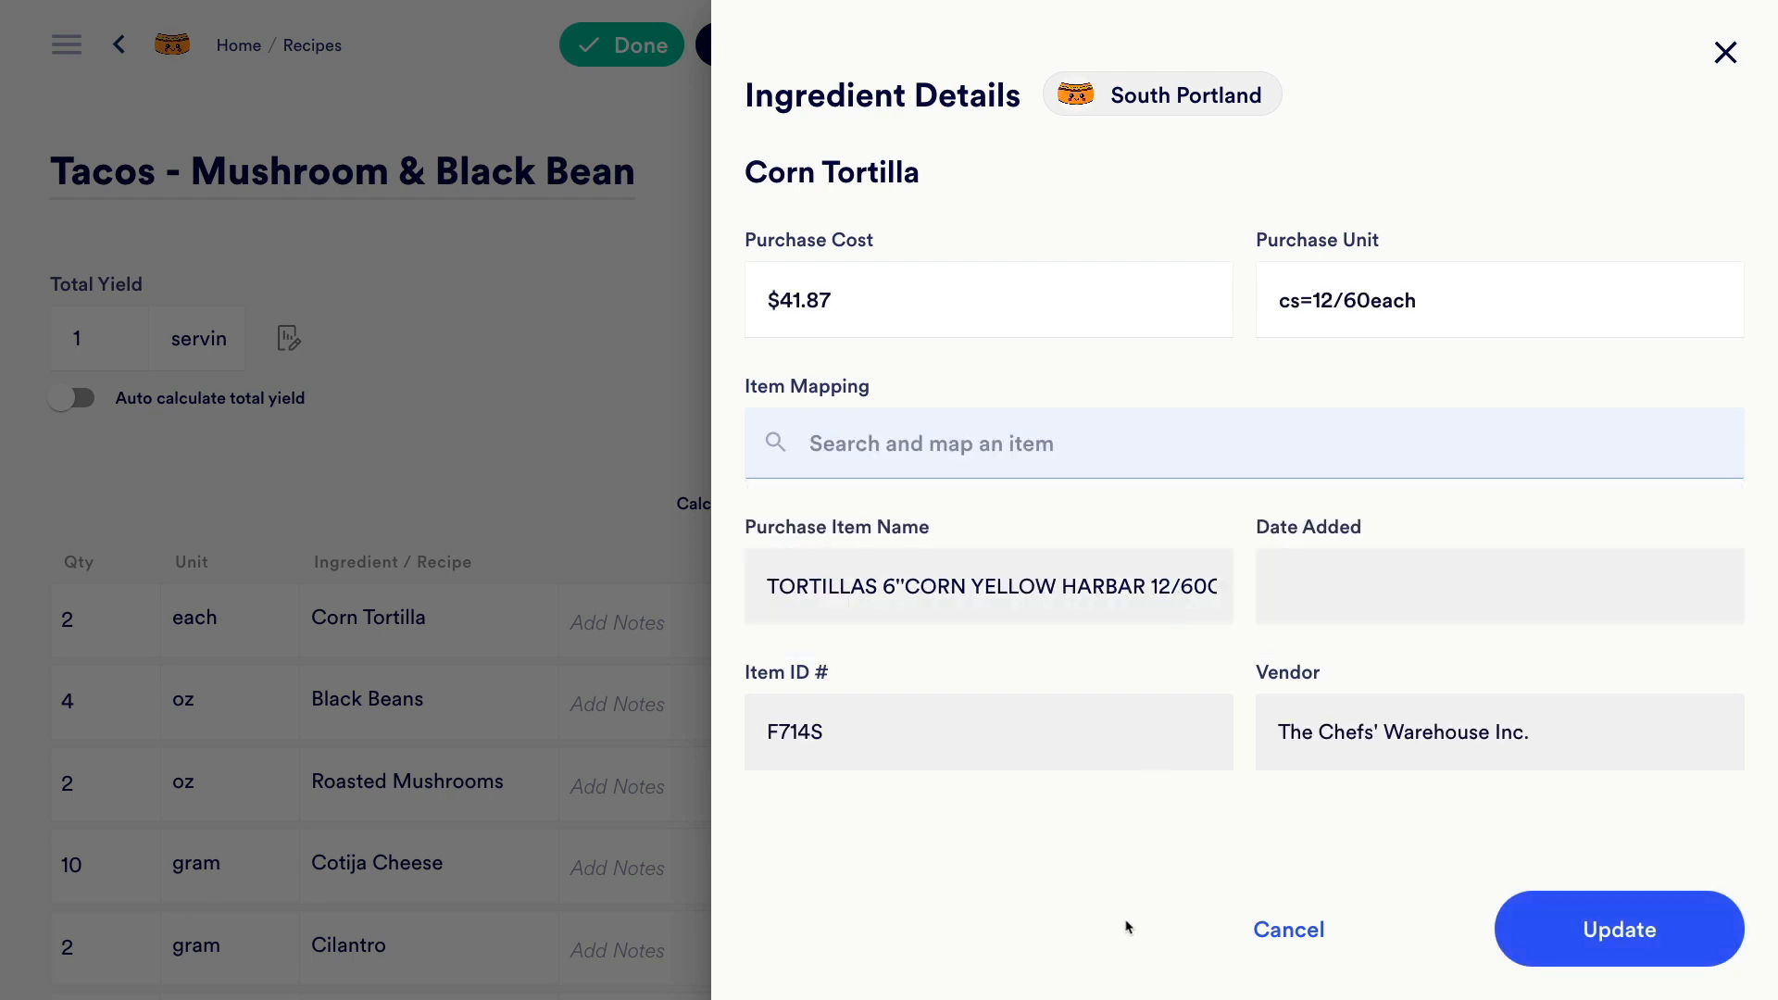
{"action": "left_click", "coordinate": [1575, 945]}
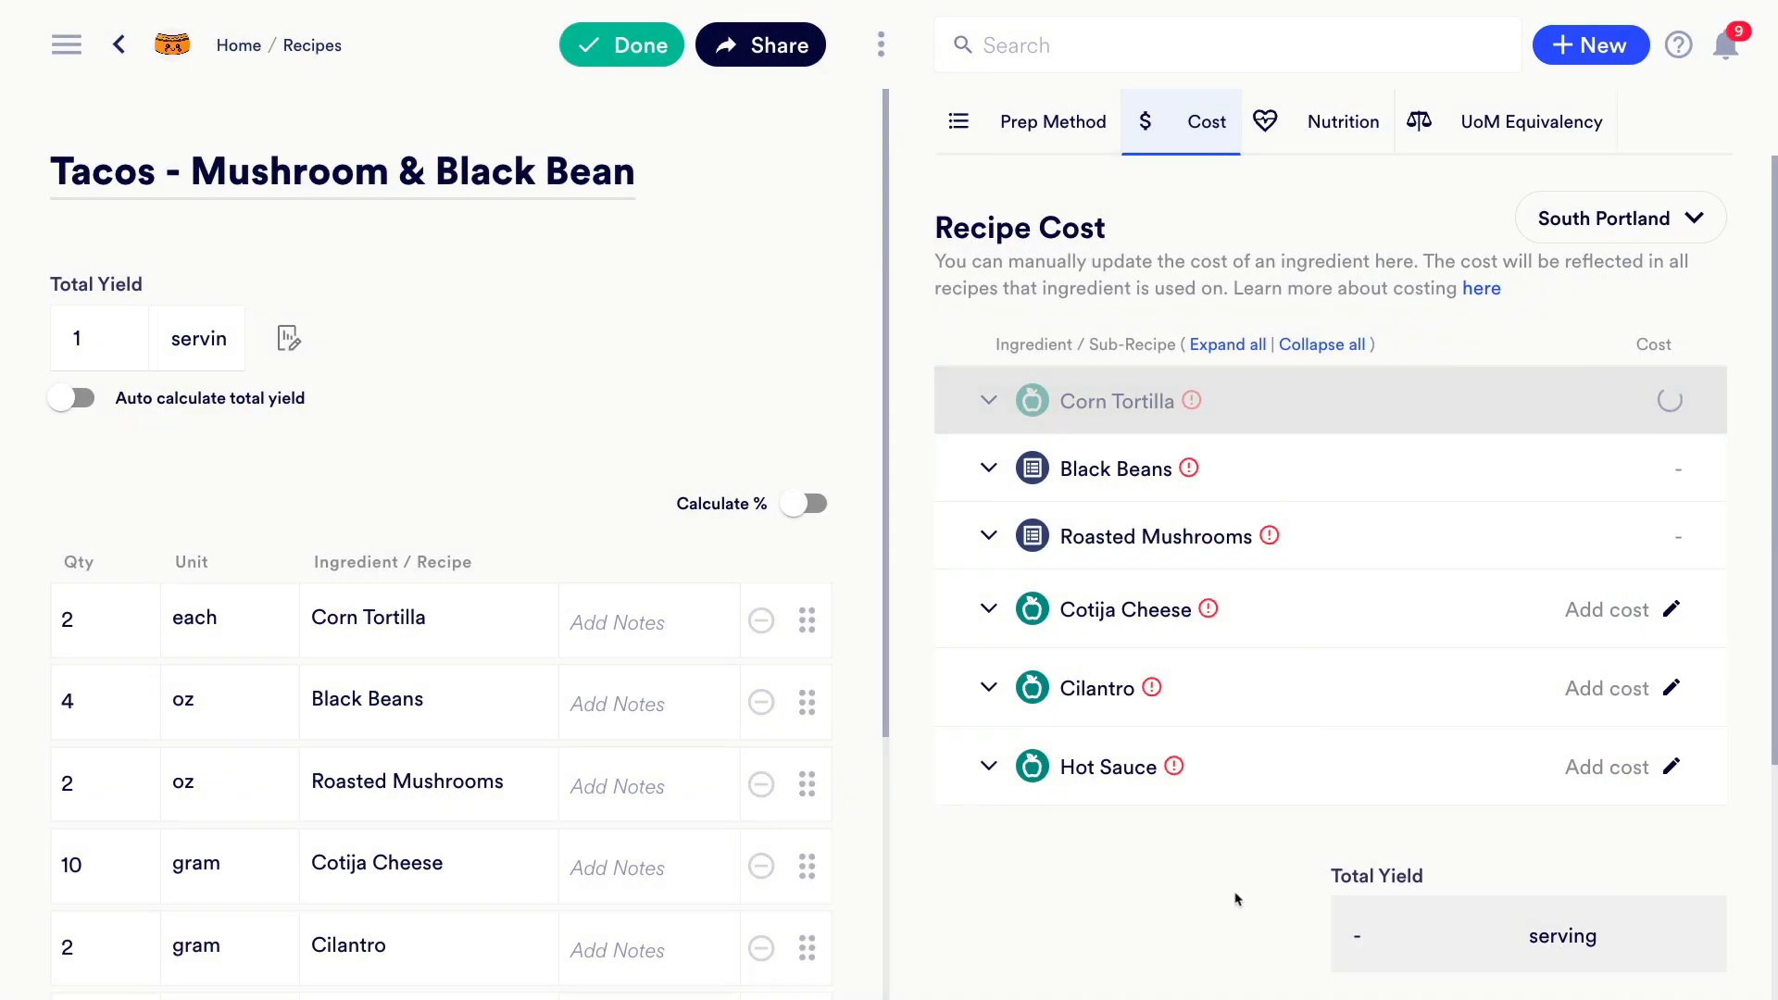
Open the Corn Tortilla ingredient page and expand the list of recipes it is used on
{"action": "left_click", "coordinate": [1120, 417]}
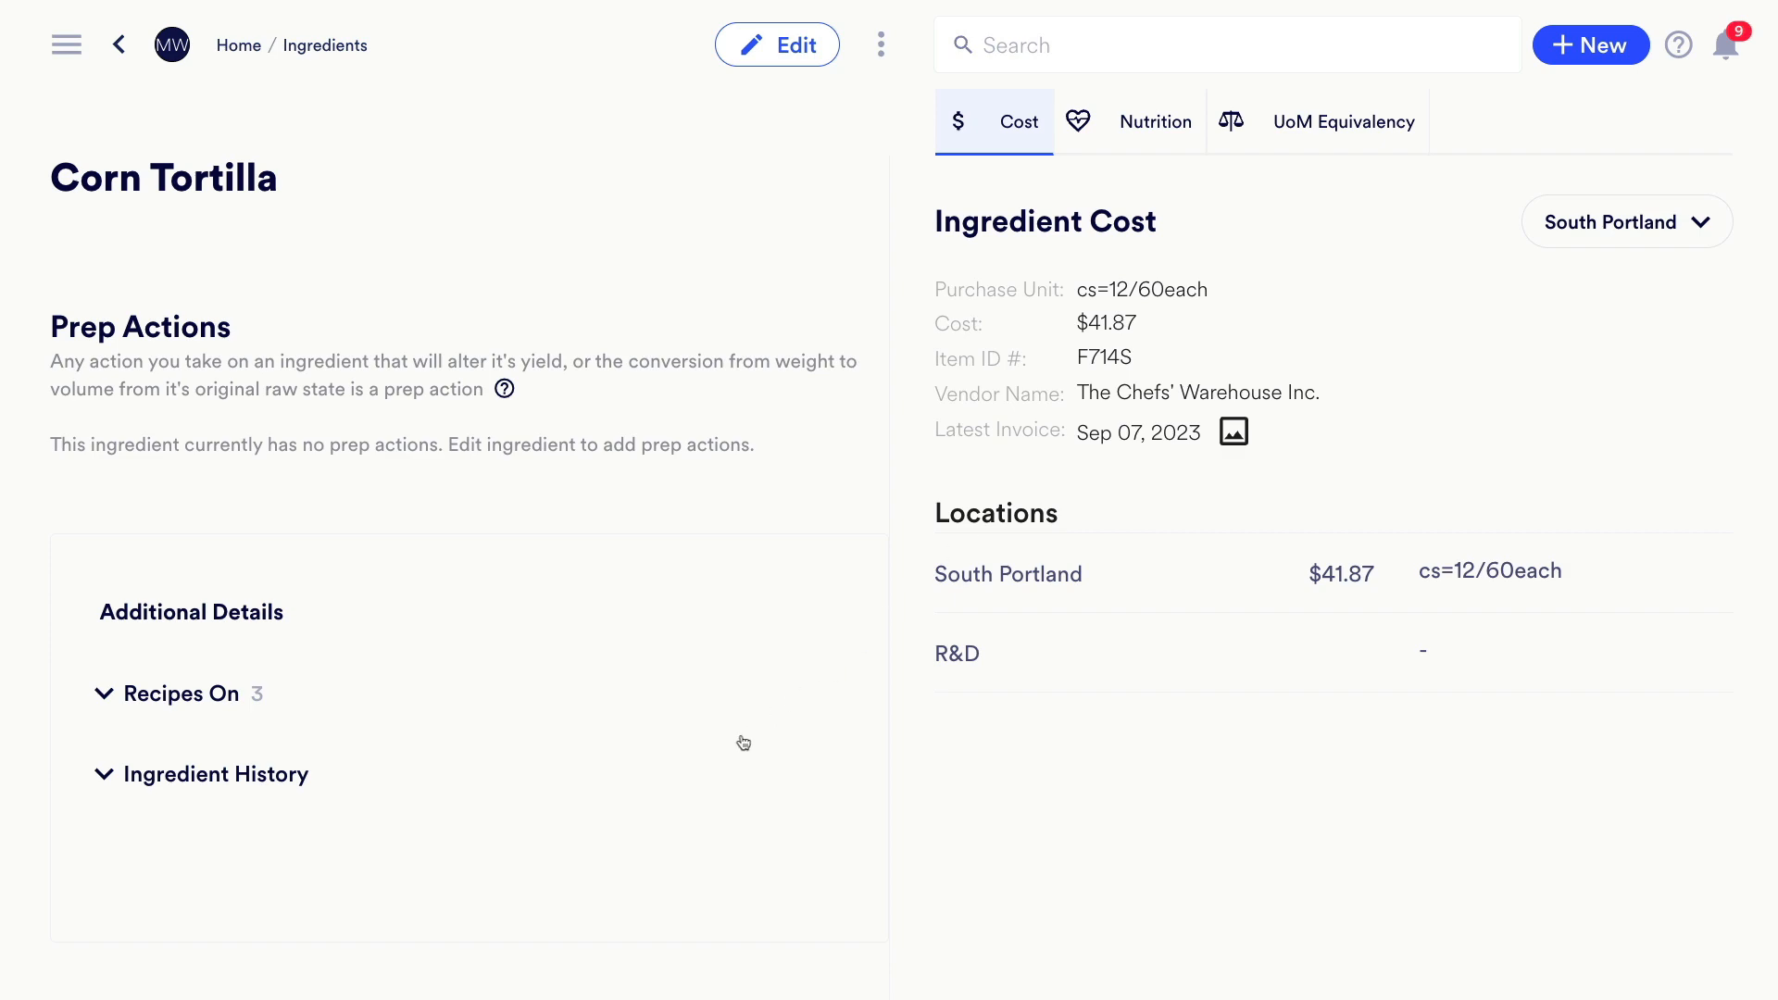
{"action": "left_click", "coordinate": [101, 695]}
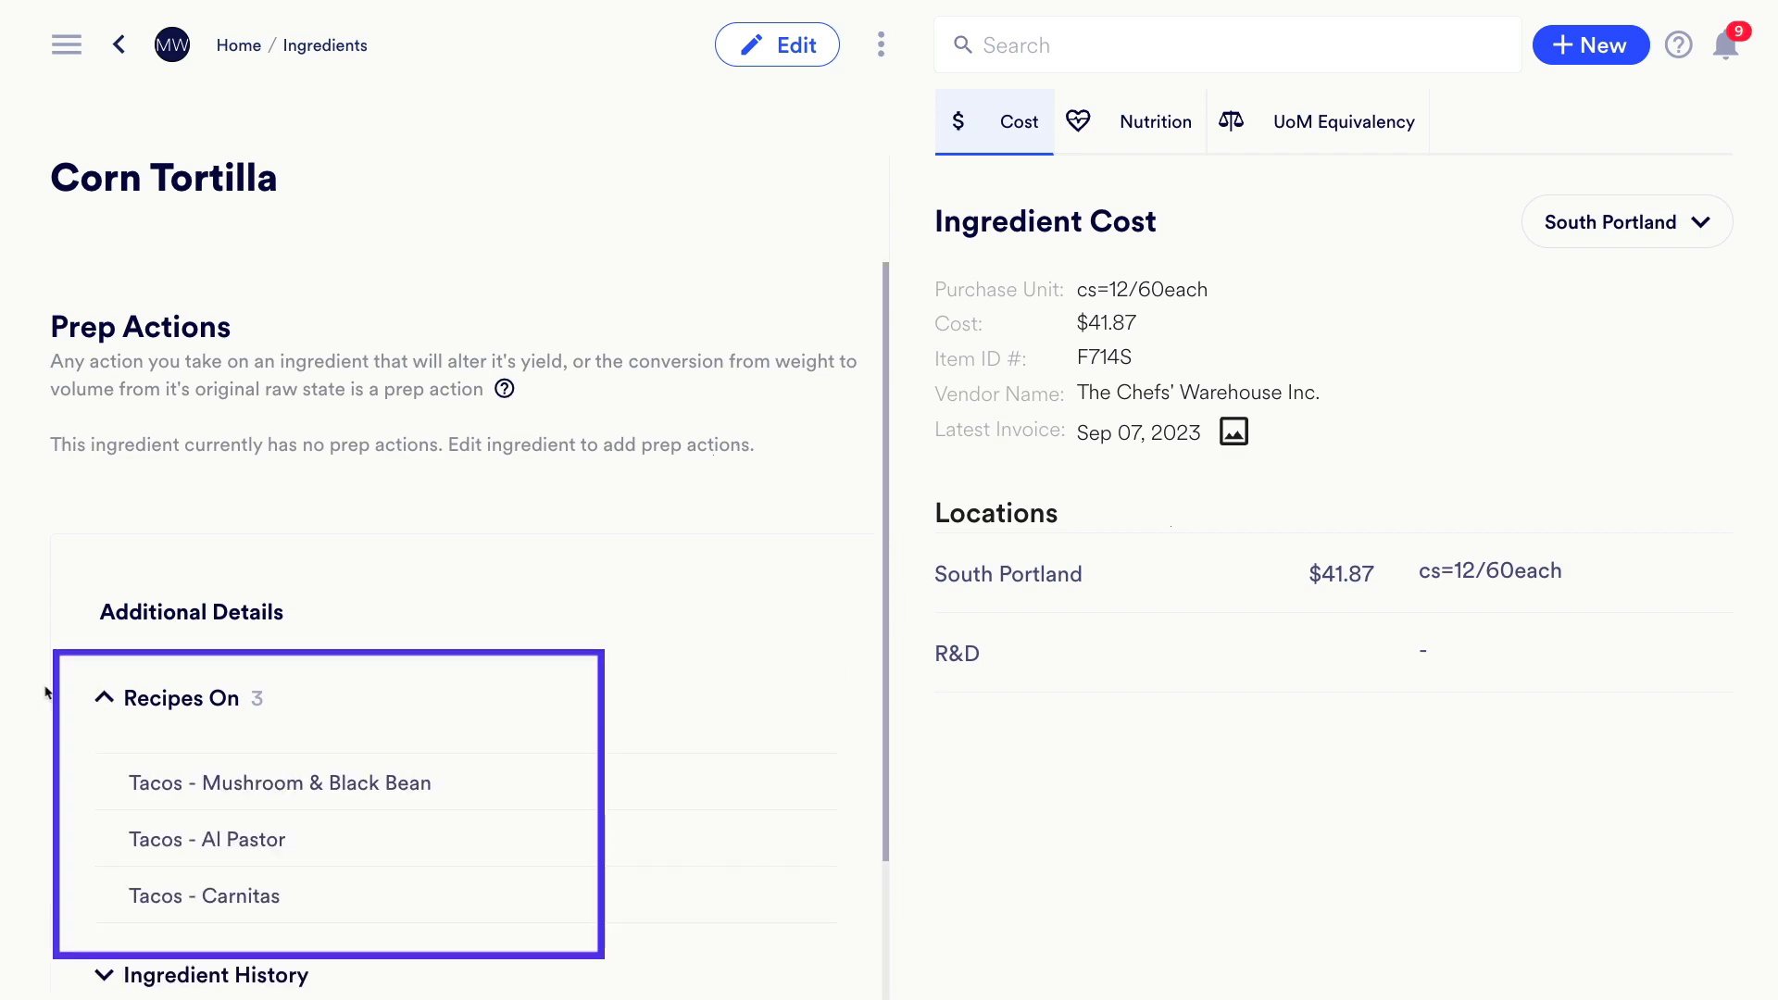